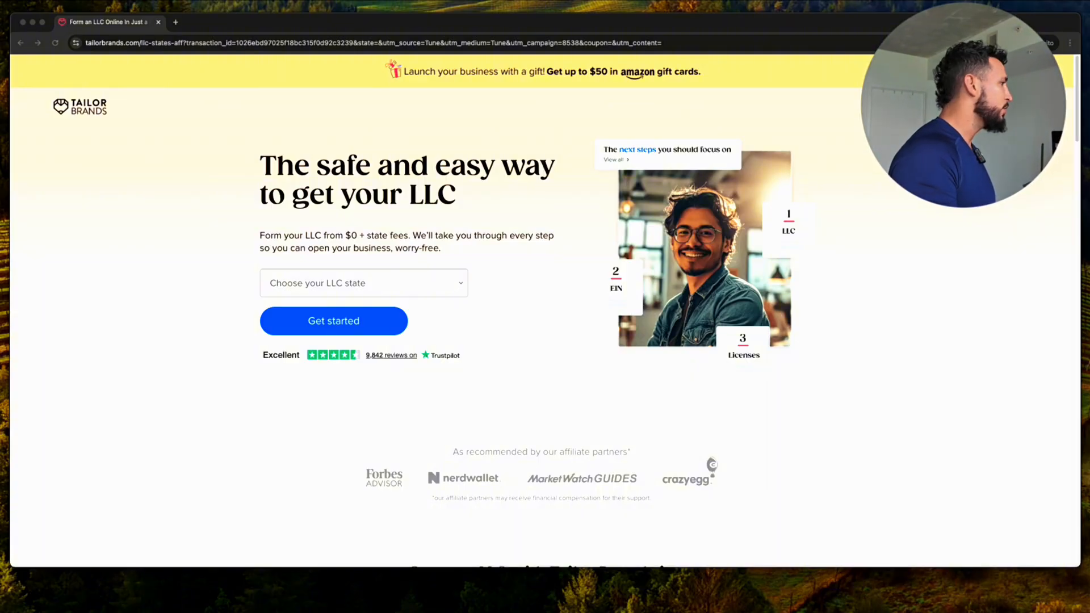
# Switch to the browser showing the Tailor Brands LLC landing page
pyautogui.press('super+Tab')
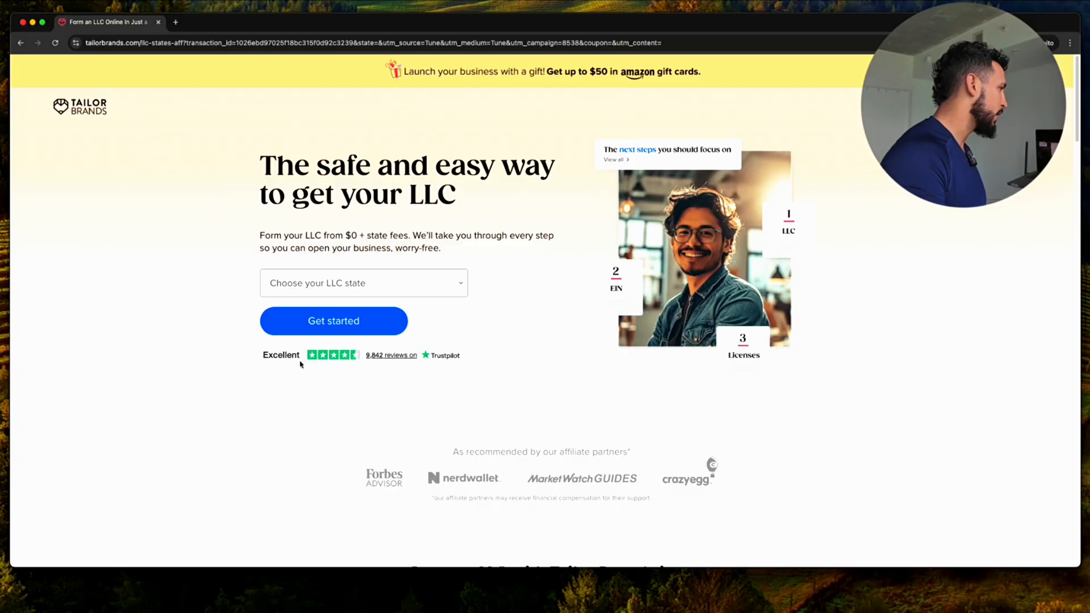
# Start a California LLC order, check the name 'Midtown Powerseller' and continue with it
pyautogui.click(258, 284)
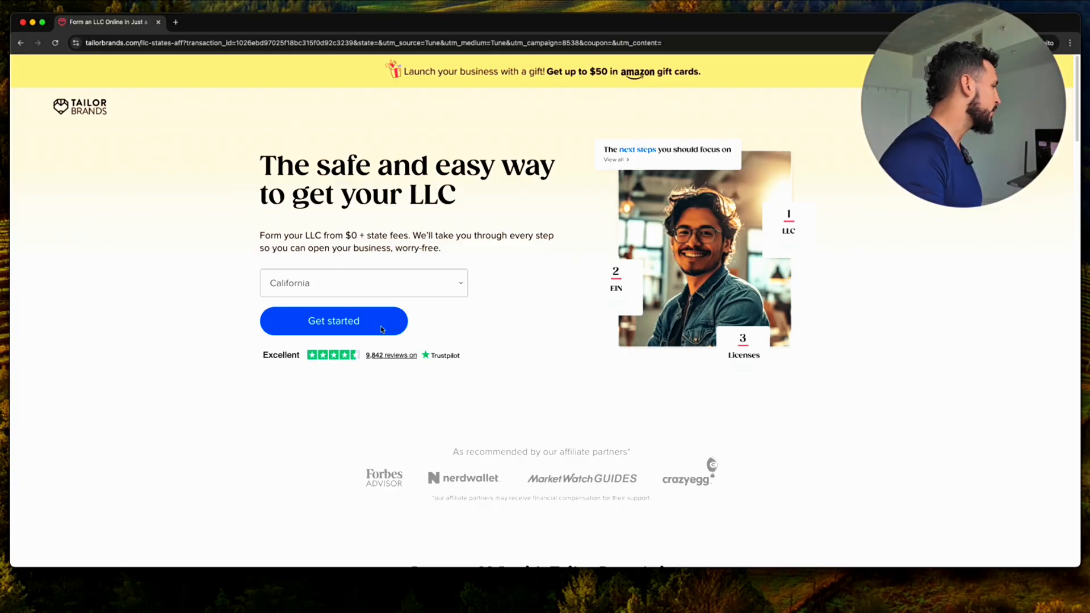
pyautogui.click(366, 324)
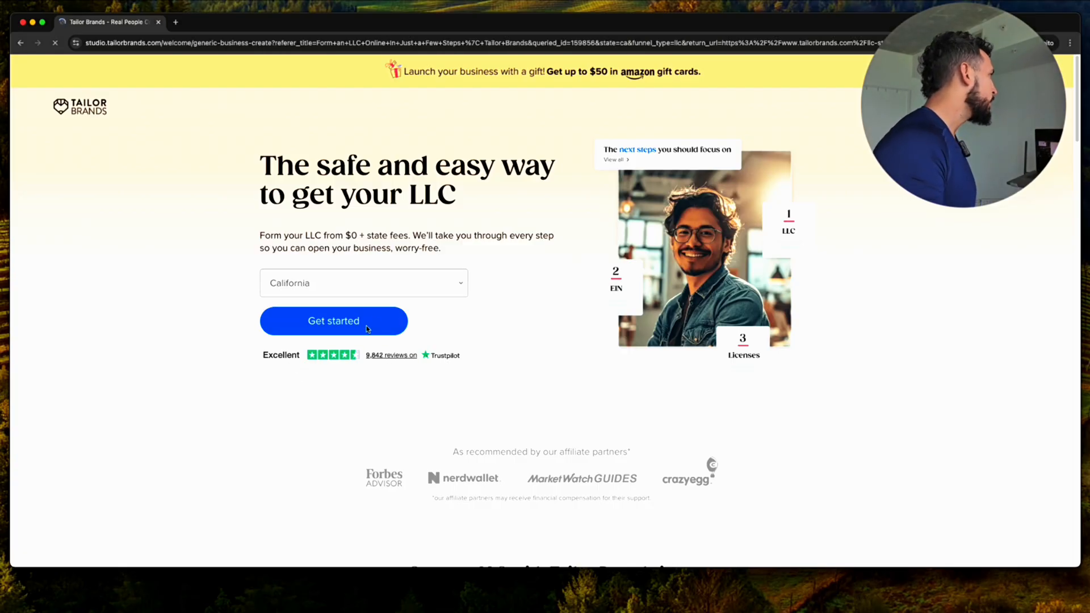
pyautogui.click(578, 370)
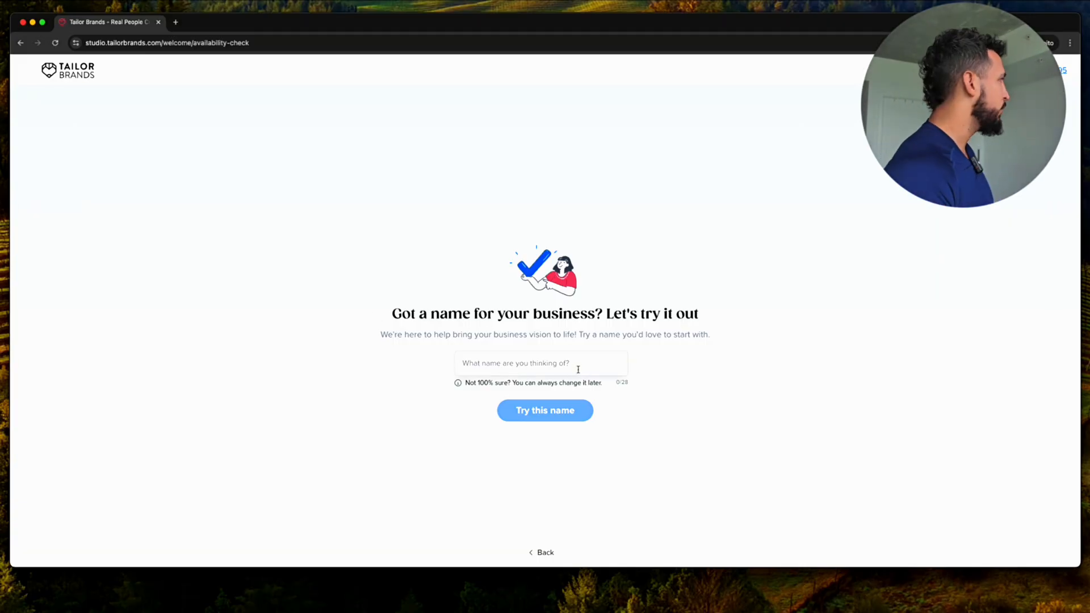
pyautogui.write('Midtown ')
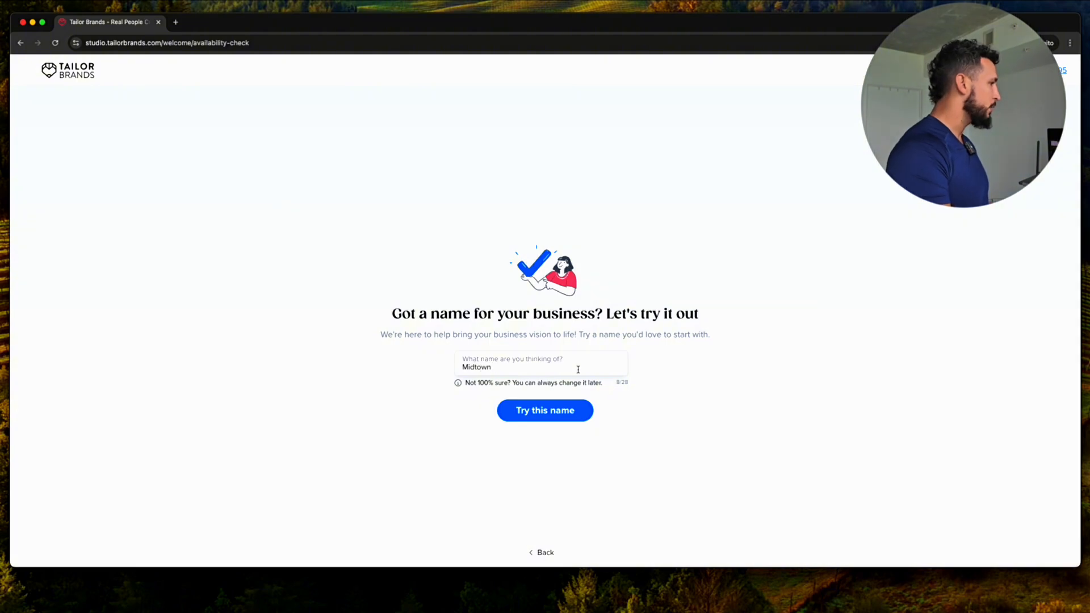
pyautogui.write('Powerseller')
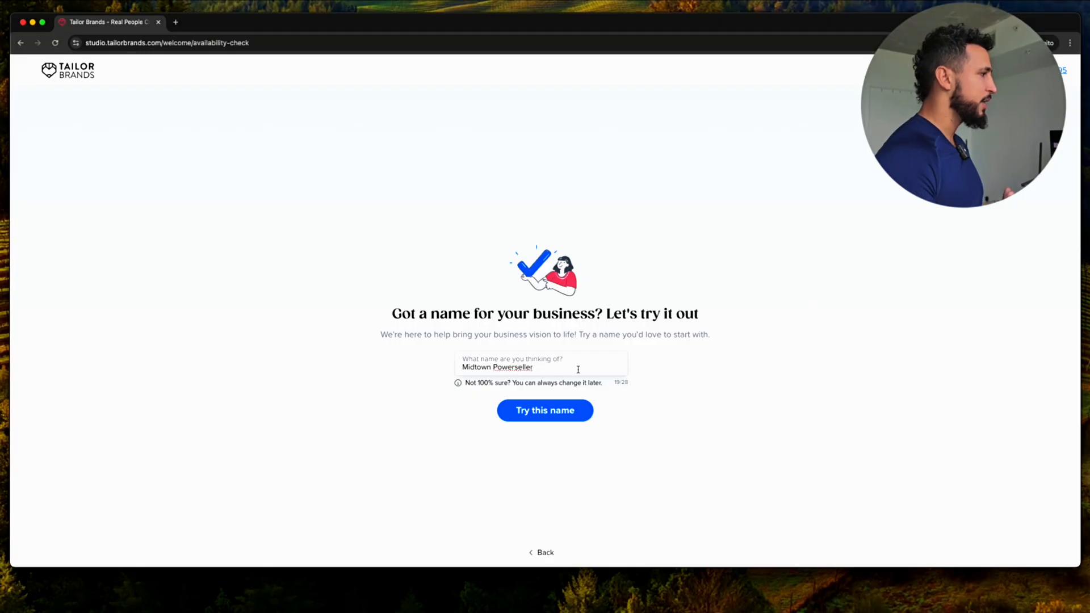
pyautogui.click(577, 417)
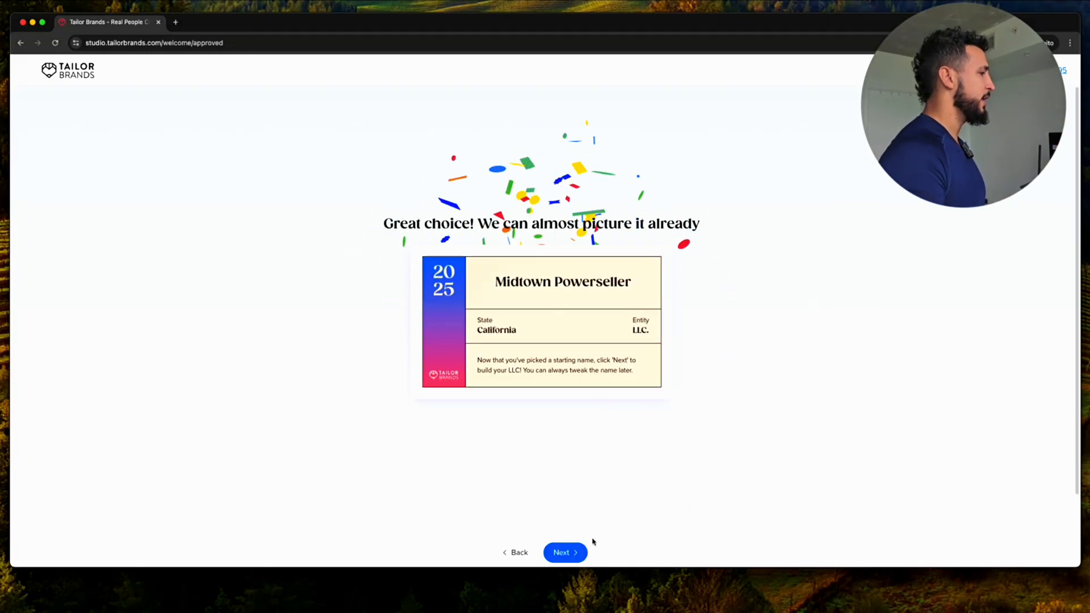
pyautogui.click(563, 560)
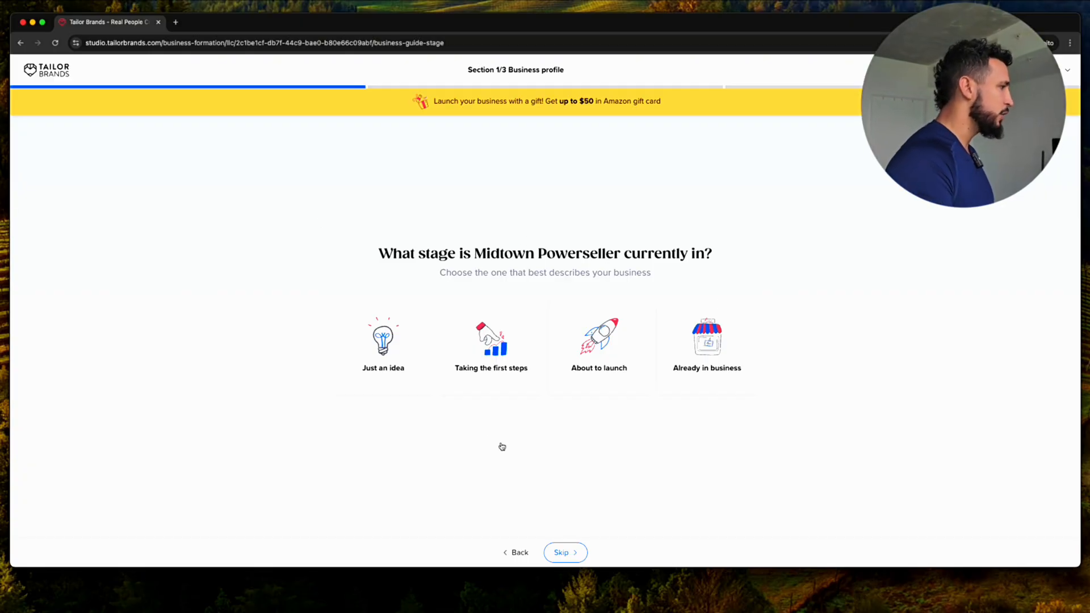
# Answer that the business is taking the first steps and launching in a few weeks
pyautogui.click(507, 383)
pyautogui.click(578, 562)
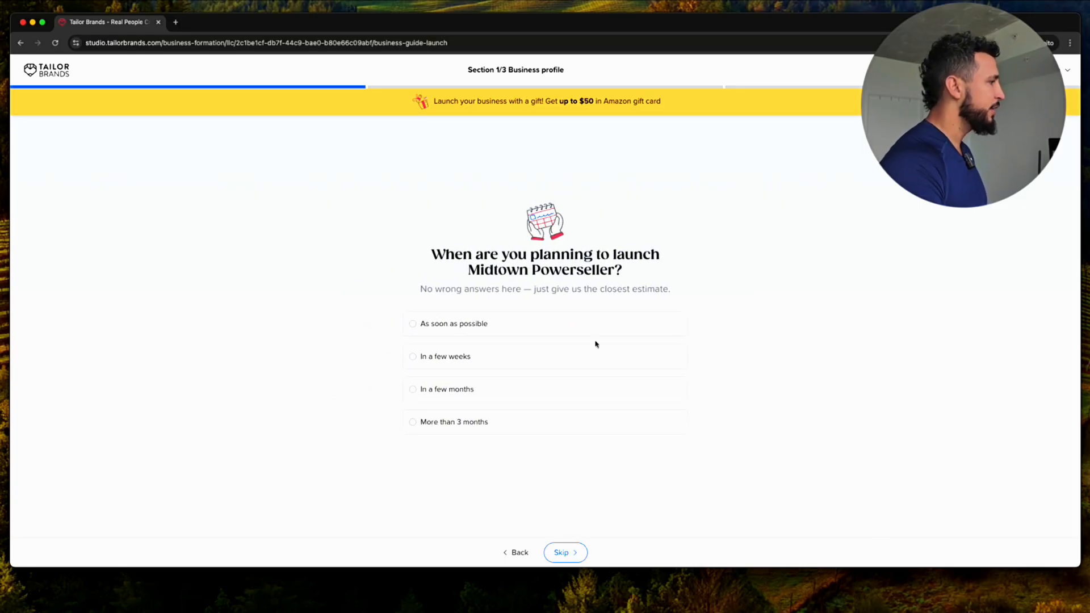
pyautogui.click(538, 358)
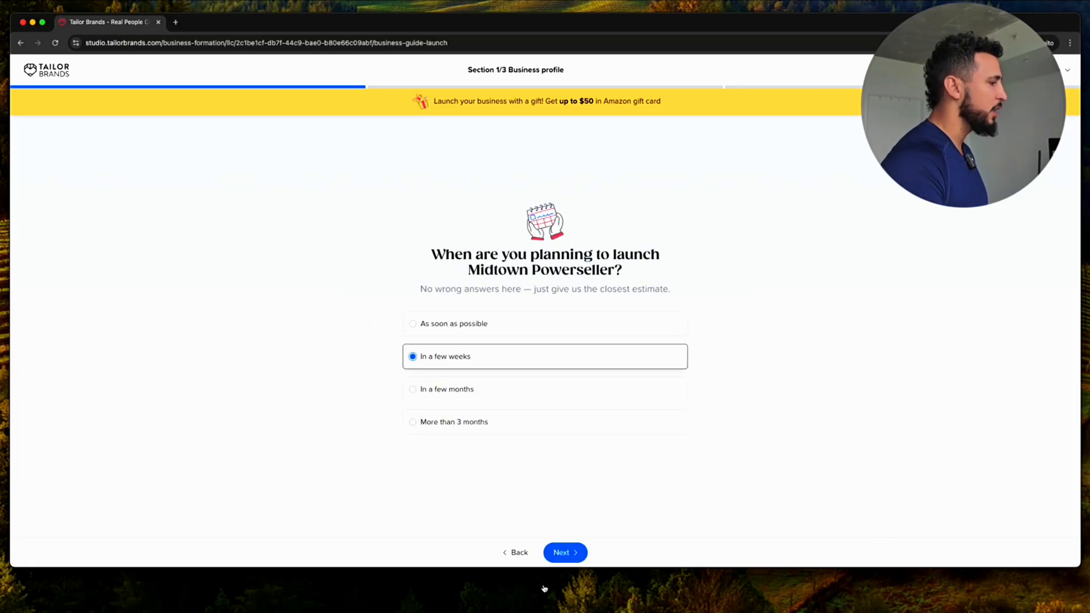
pyautogui.click(568, 557)
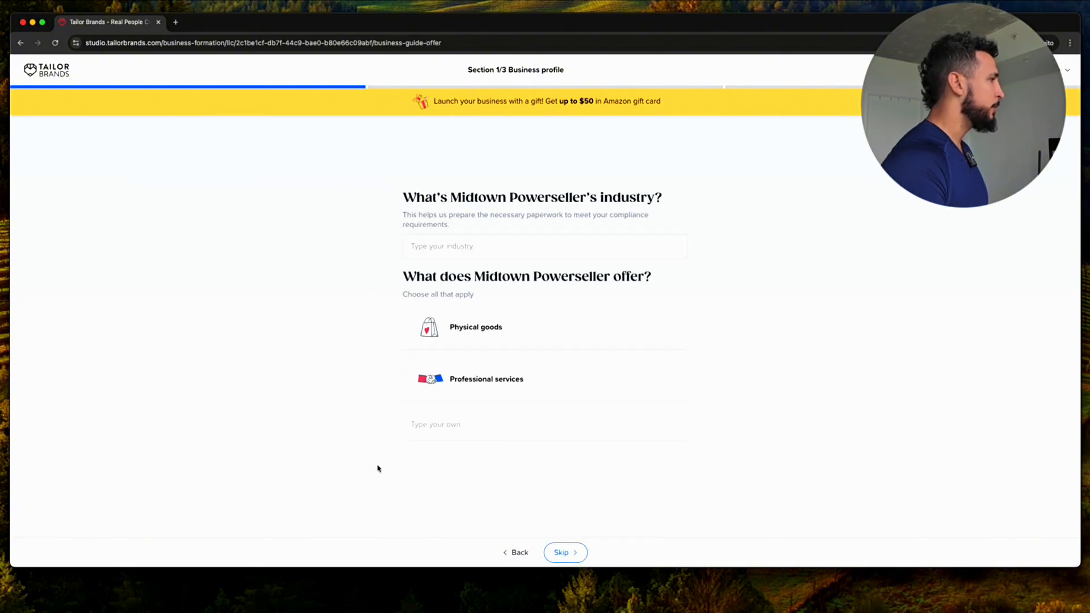
# Set the business industry to eCommerce
pyautogui.click(582, 243)
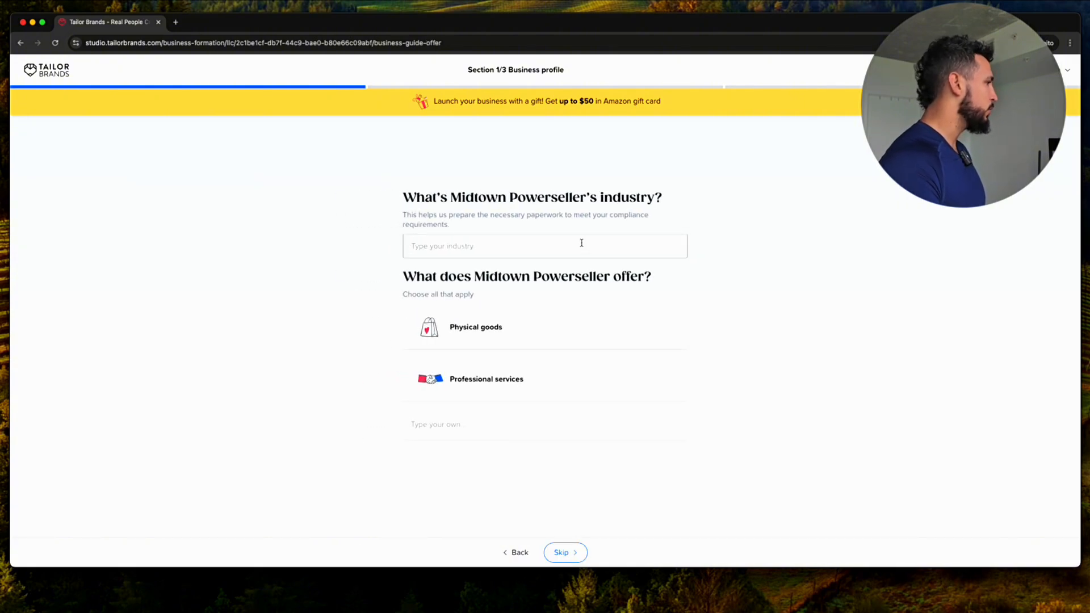
pyautogui.write('ecomm')
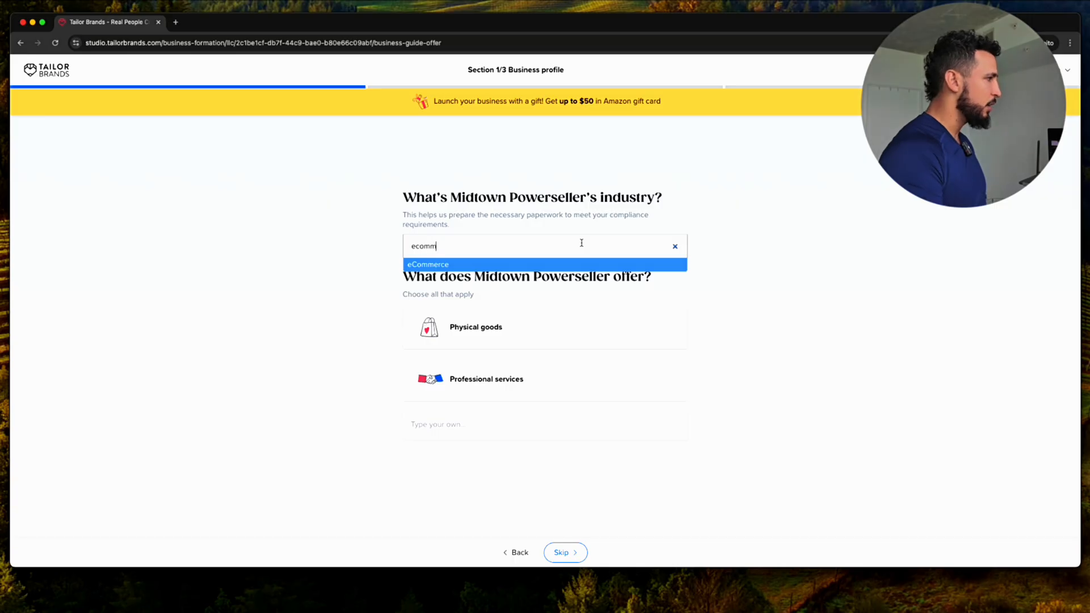
pyautogui.doubleClick(578, 248)
pyautogui.press('BackSpace')
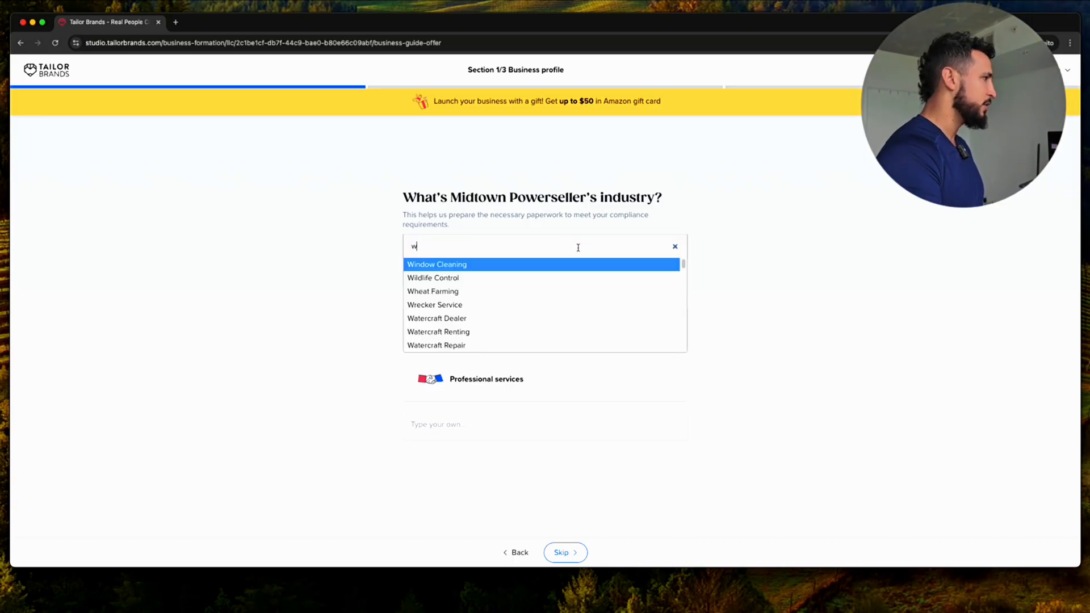
pyautogui.write('e')
pyautogui.press('BackSpace')
pyautogui.write('comm')
pyautogui.press('BackSpace')
pyautogui.press('BackSpace')
pyautogui.press('BackSpace')
pyautogui.write('omm')
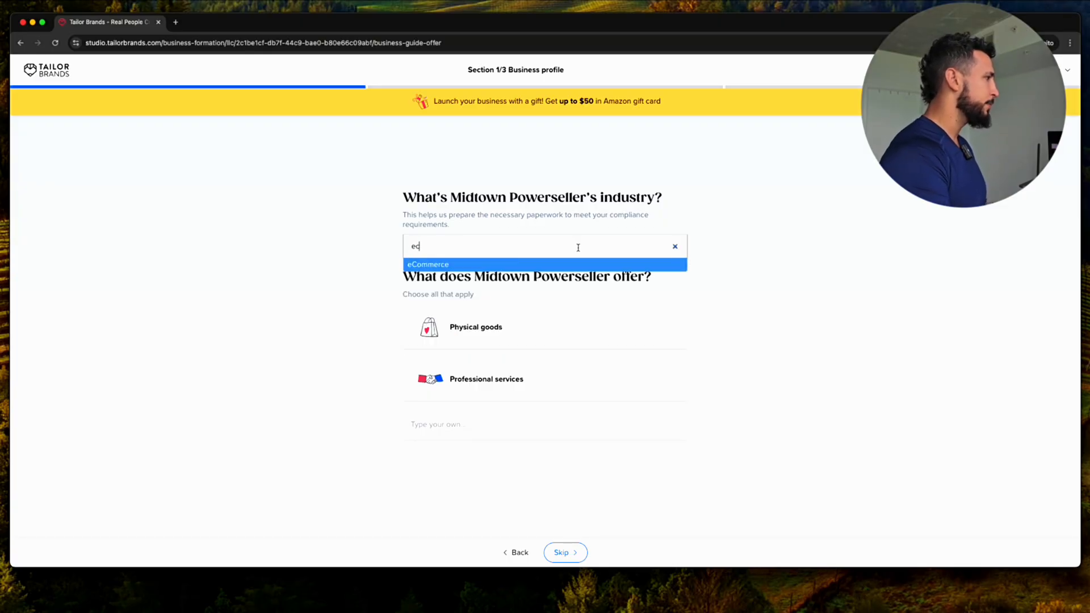
pyautogui.press('Return')
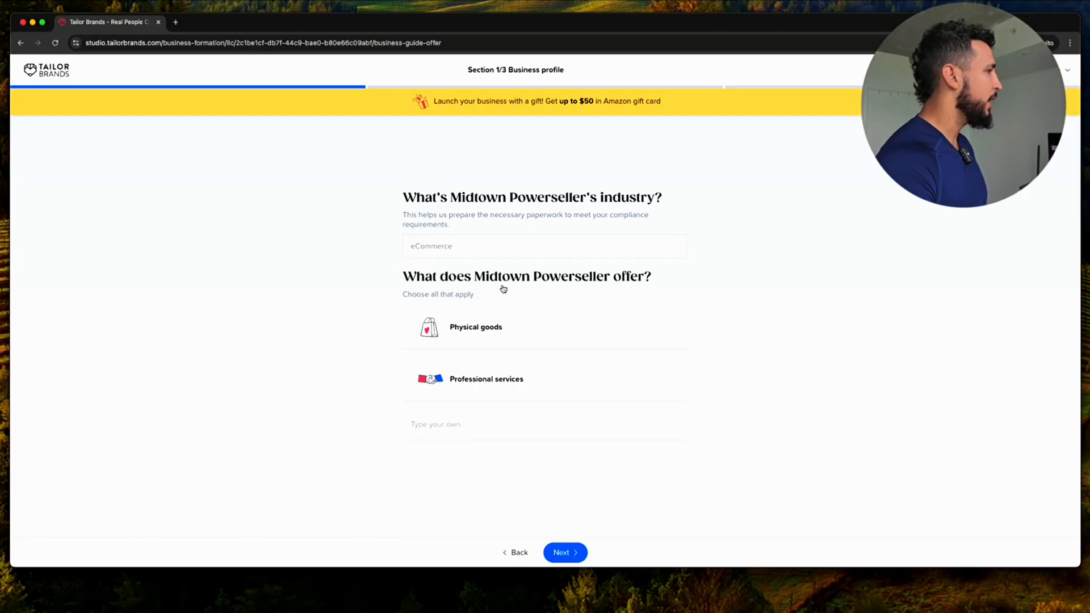
# Choose Physical goods, no employees, and 'I don't know yet' for the income goal
pyautogui.click(506, 346)
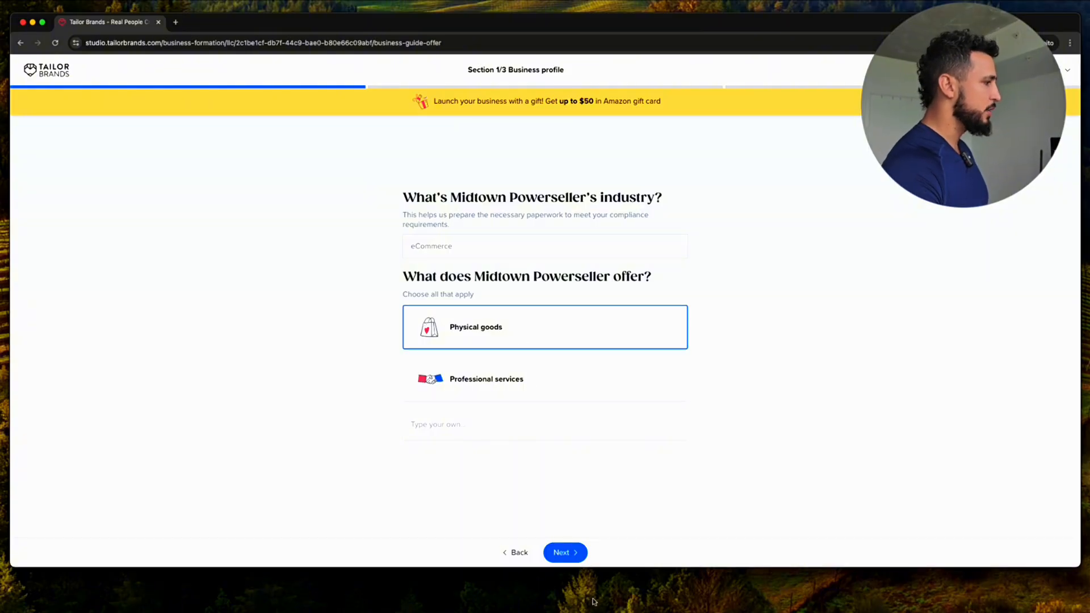
pyautogui.click(565, 553)
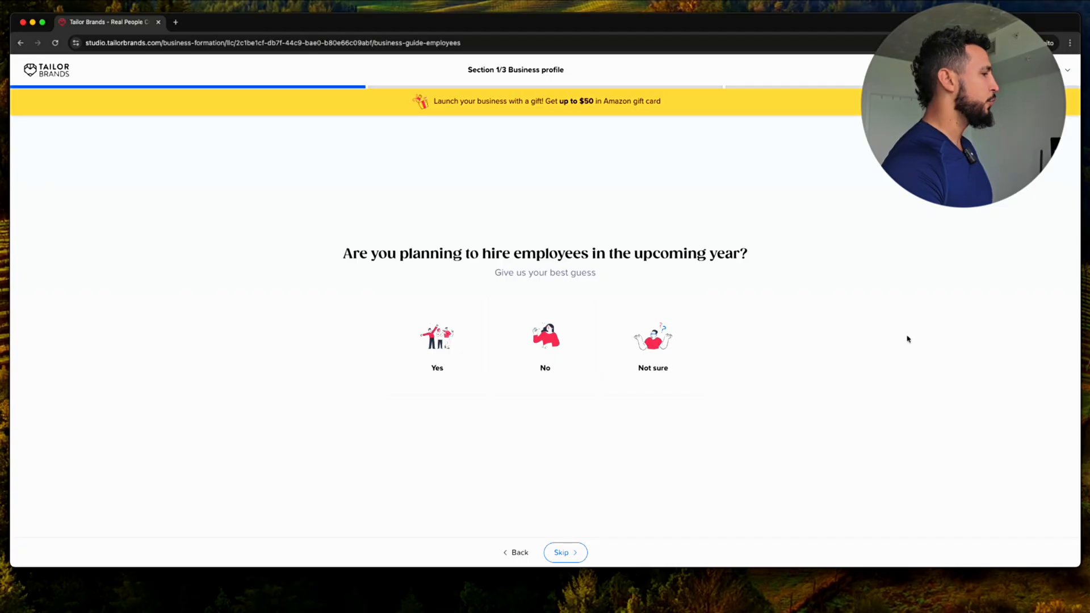
pyautogui.click(559, 369)
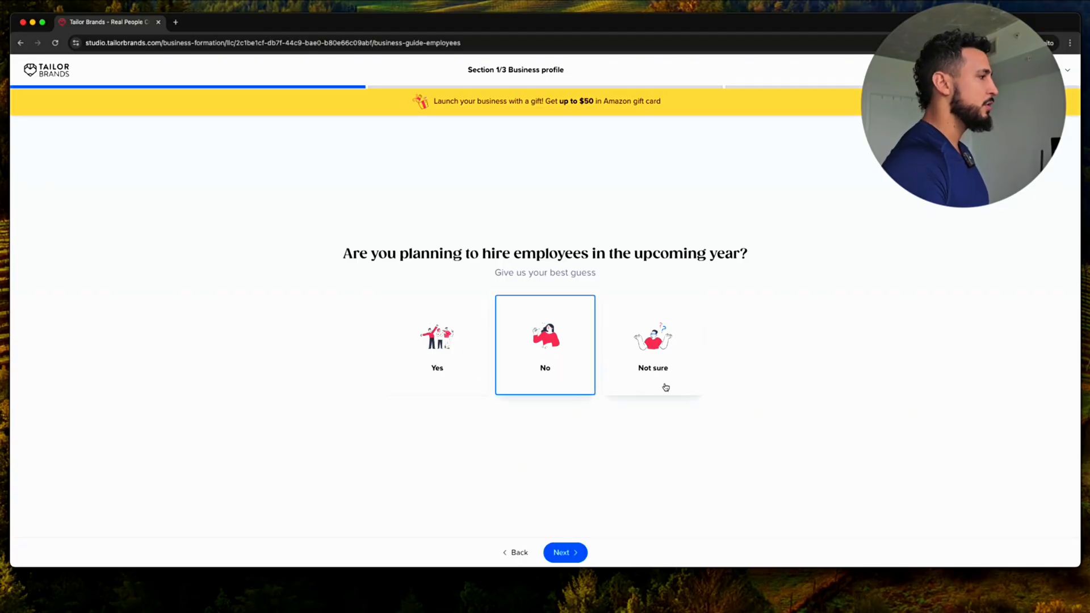
pyautogui.click(561, 554)
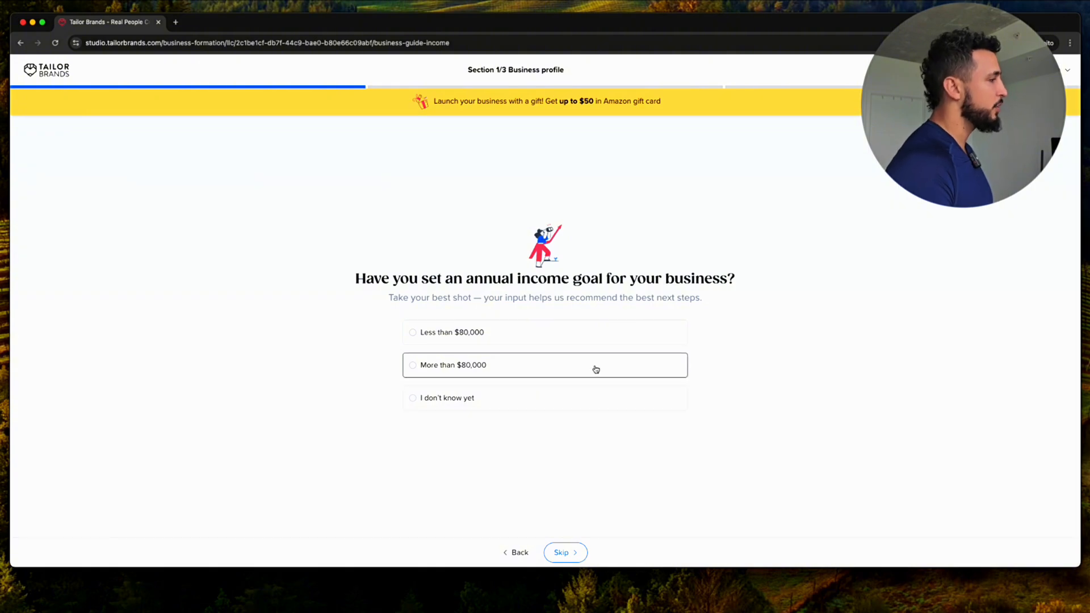
pyautogui.click(585, 408)
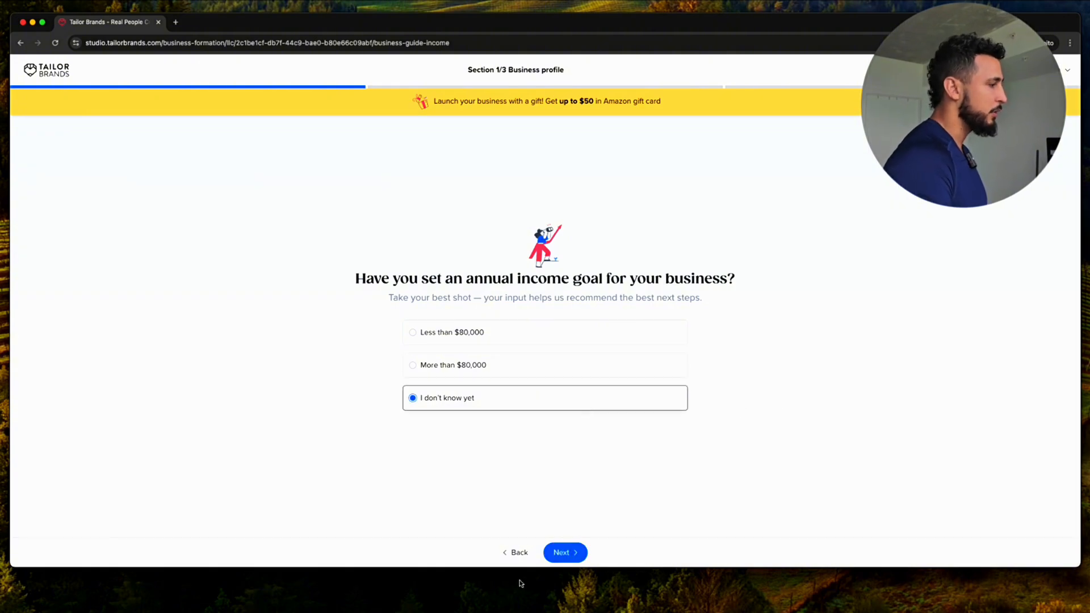
pyautogui.click(572, 560)
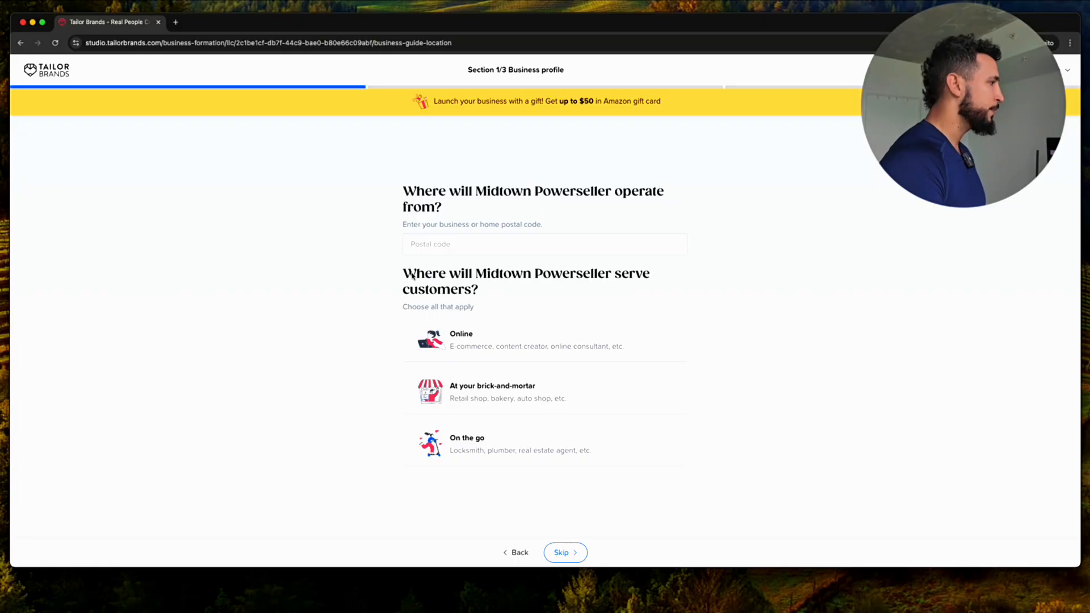
# Enter postal code 33165 and mark the business as serving customers online
pyautogui.click(540, 234)
pyautogui.write('33165')
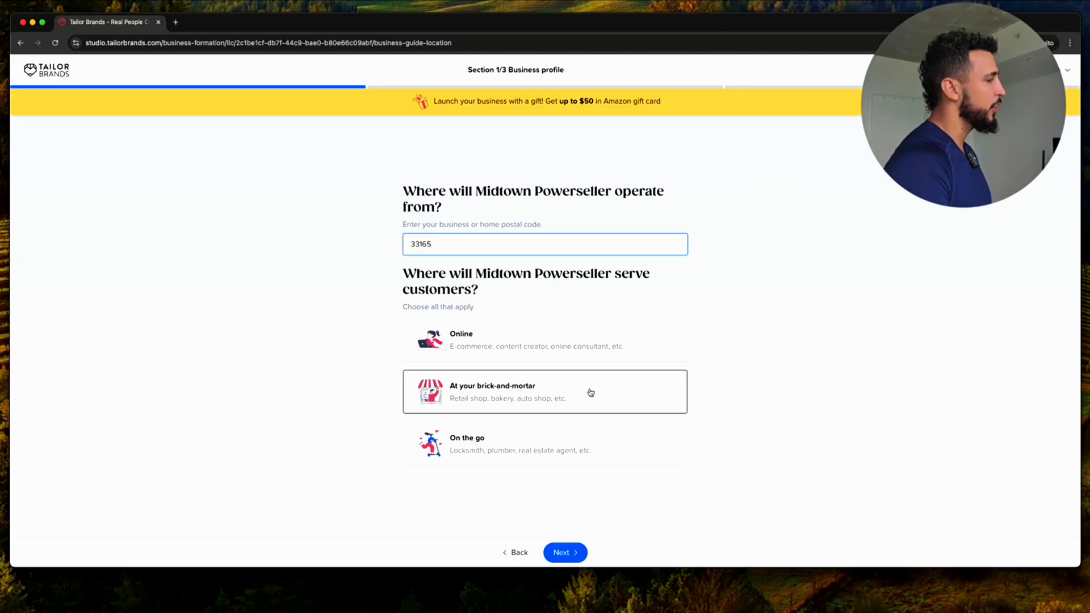
pyautogui.click(550, 344)
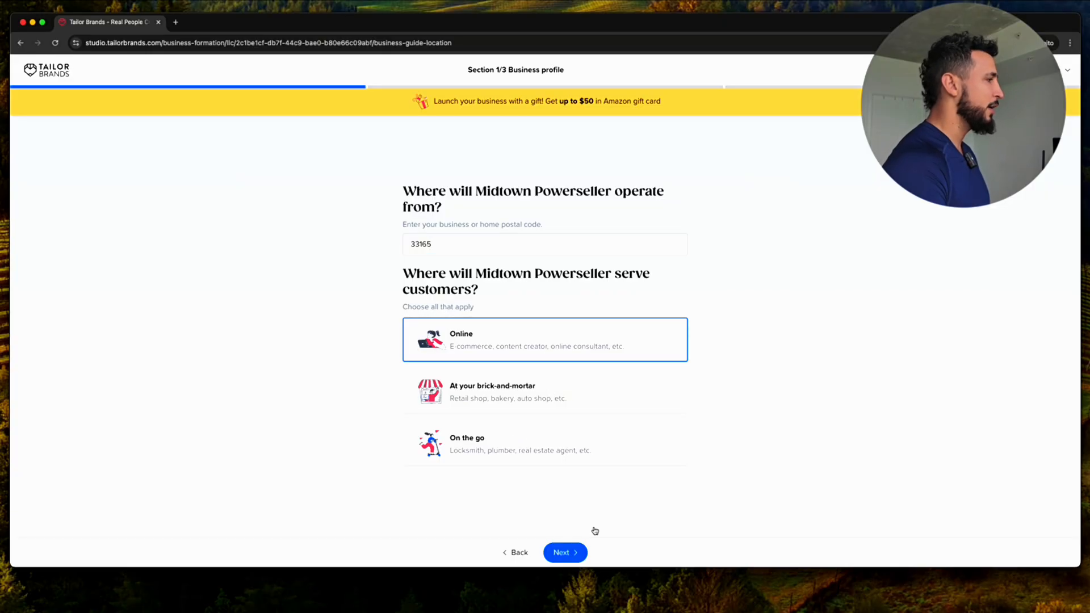
pyautogui.click(563, 554)
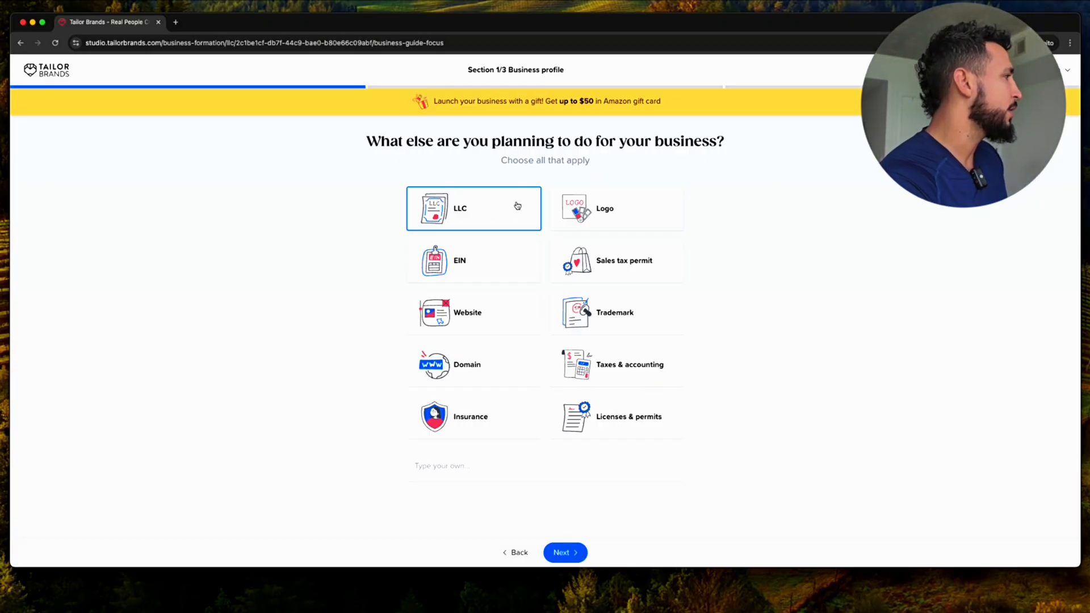
# Add EIN to the plans alongside LLC and skip the already-done checklist
pyautogui.click(488, 260)
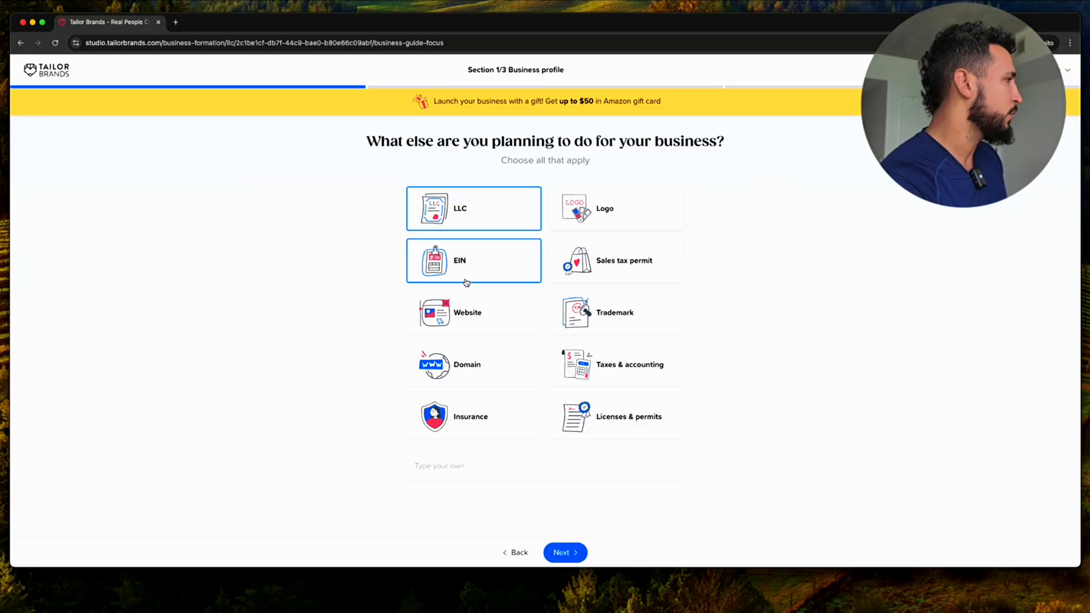
pyautogui.click(563, 552)
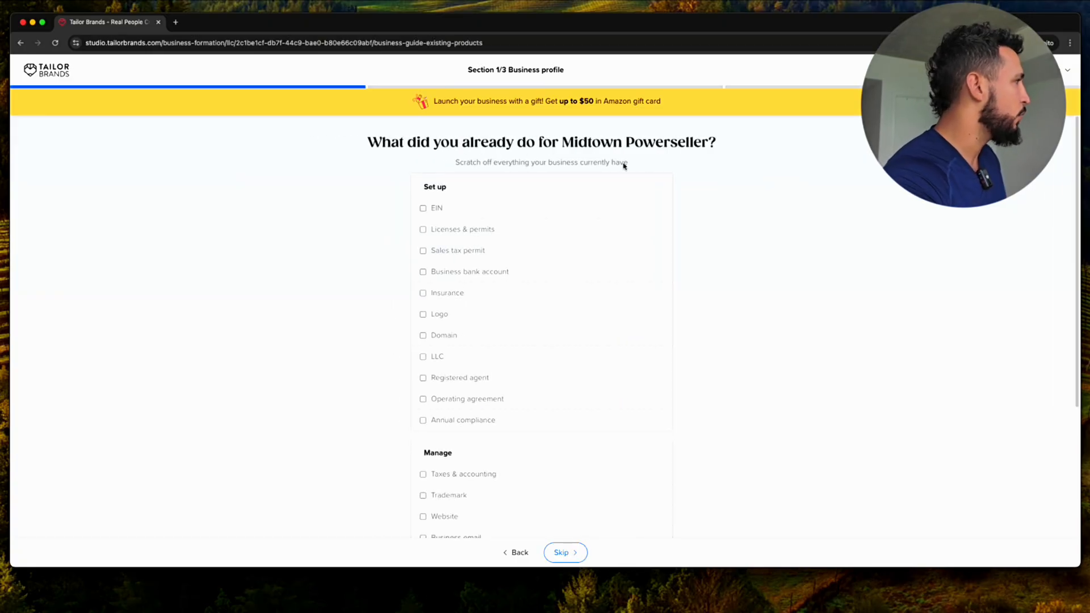
pyautogui.scroll(-4, 689, 238)
pyautogui.click(565, 553)
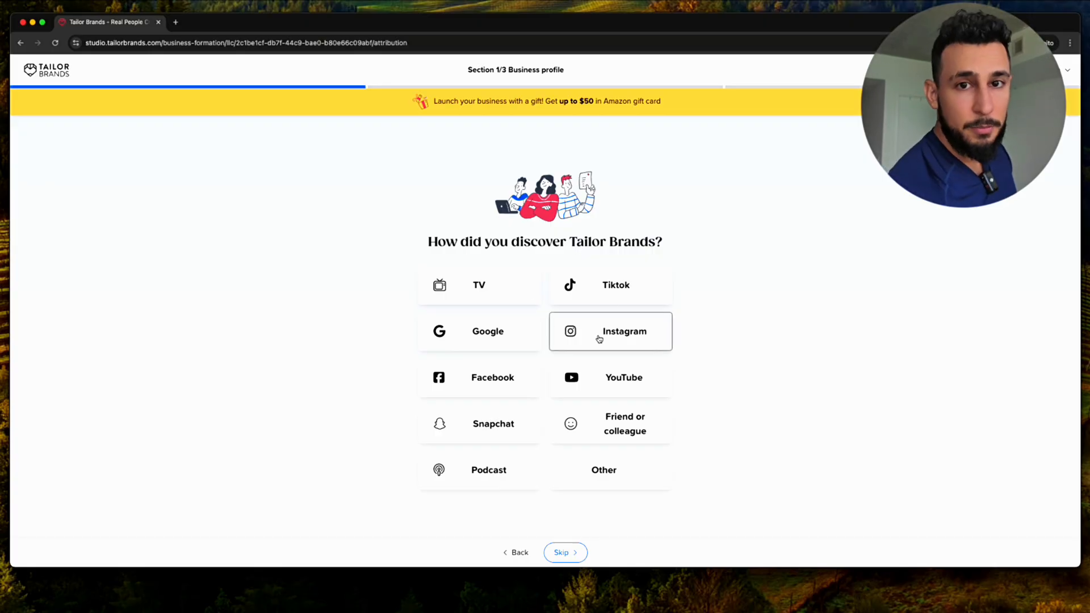
# Pick YouTube as the discovery source and decline the free 12-week coaching program
pyautogui.click(596, 379)
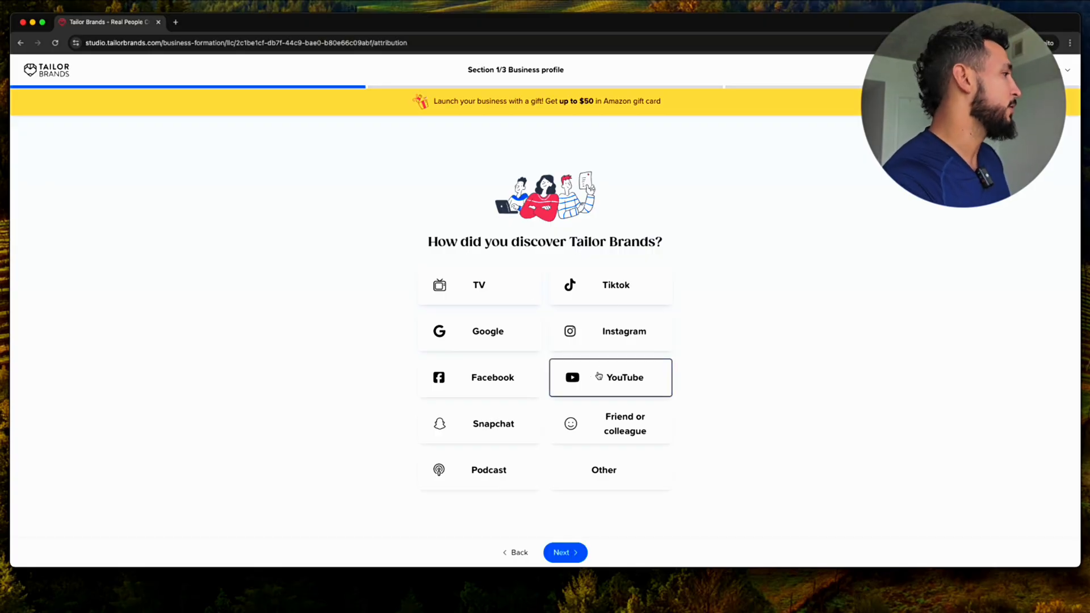
pyautogui.click(571, 548)
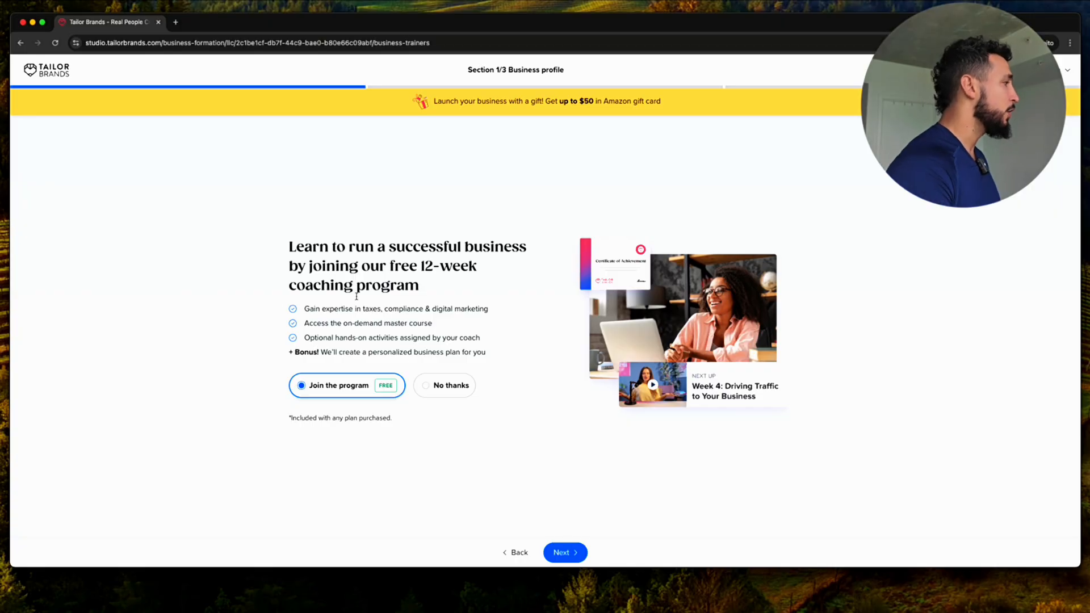
pyautogui.click(444, 391)
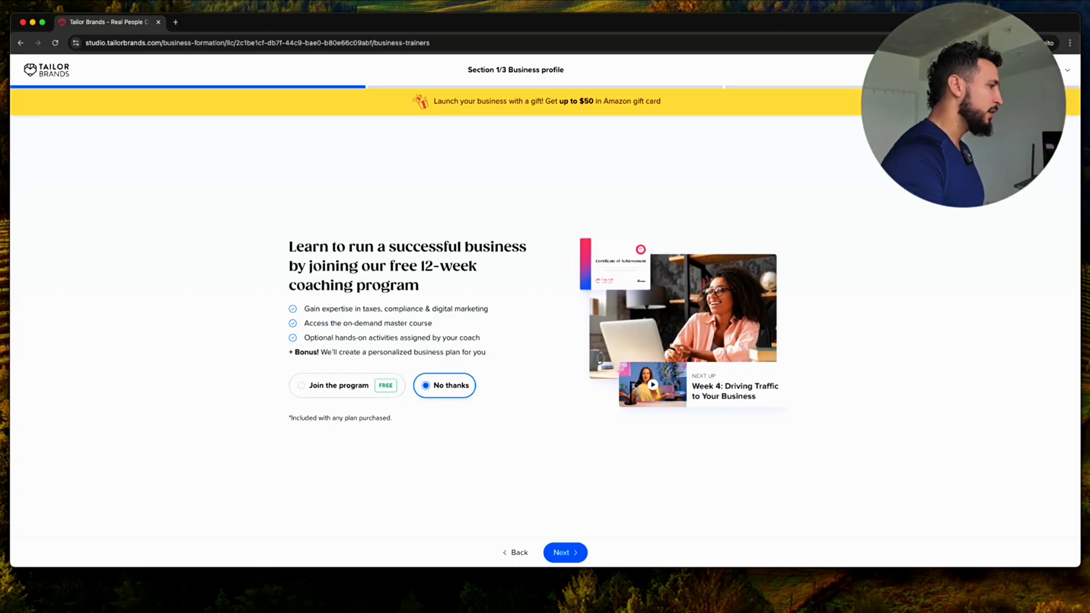
pyautogui.click(579, 556)
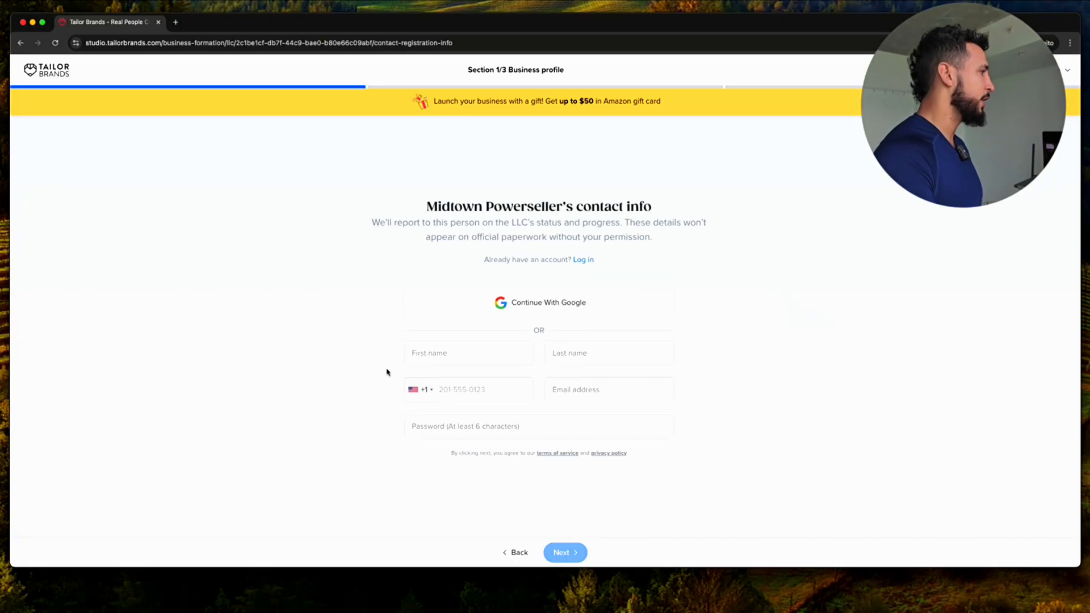
# Enter the contact's first and last name, phone, e-mail and a password, then submit
pyautogui.click(469, 368)
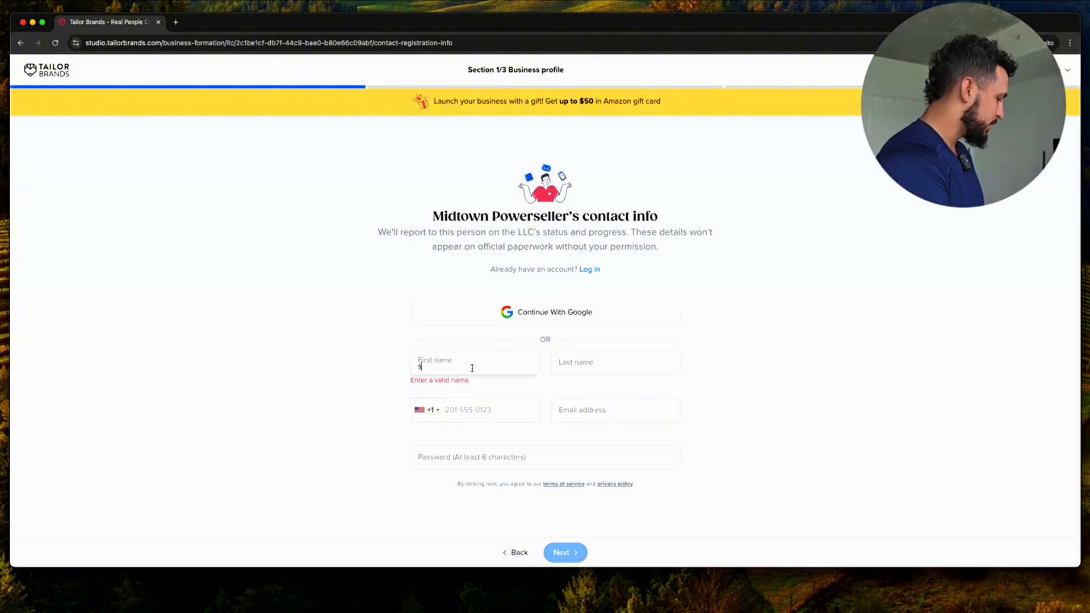
pyautogui.press('Tab')
pyautogui.press('Tab')
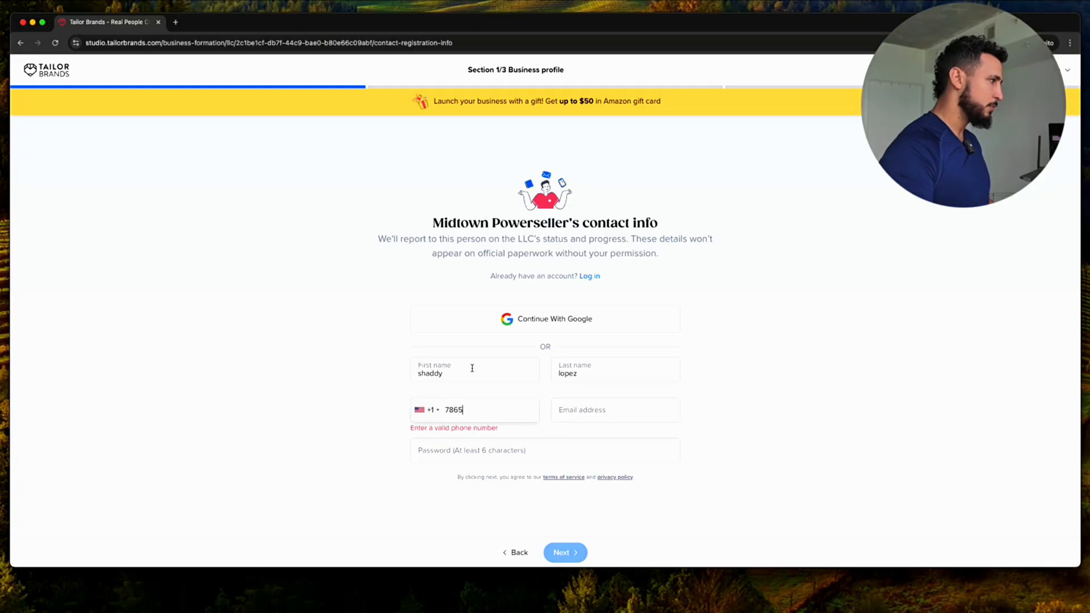
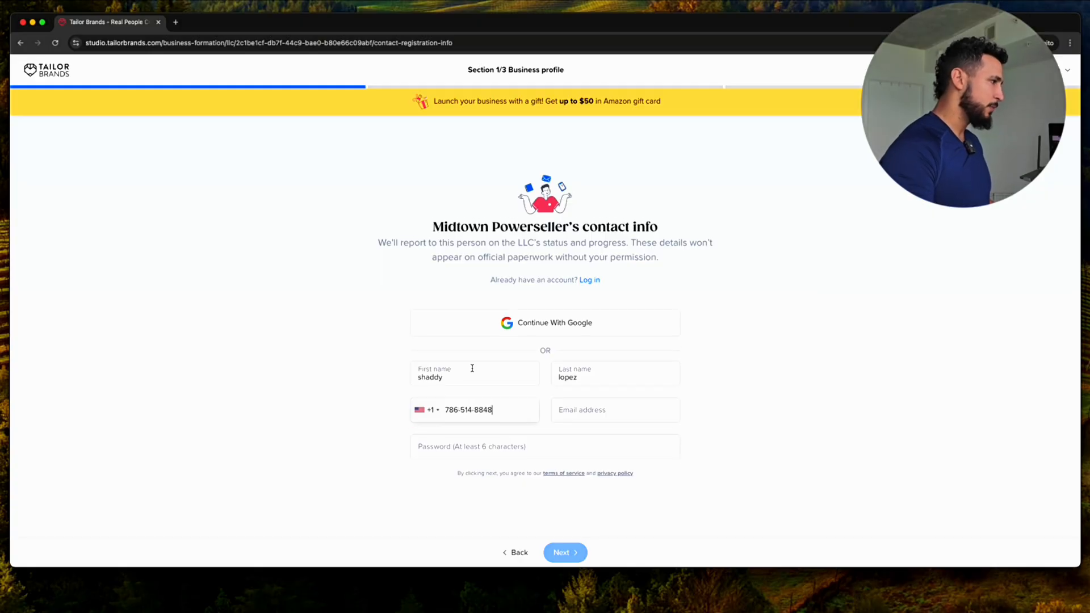
pyautogui.press('Tab')
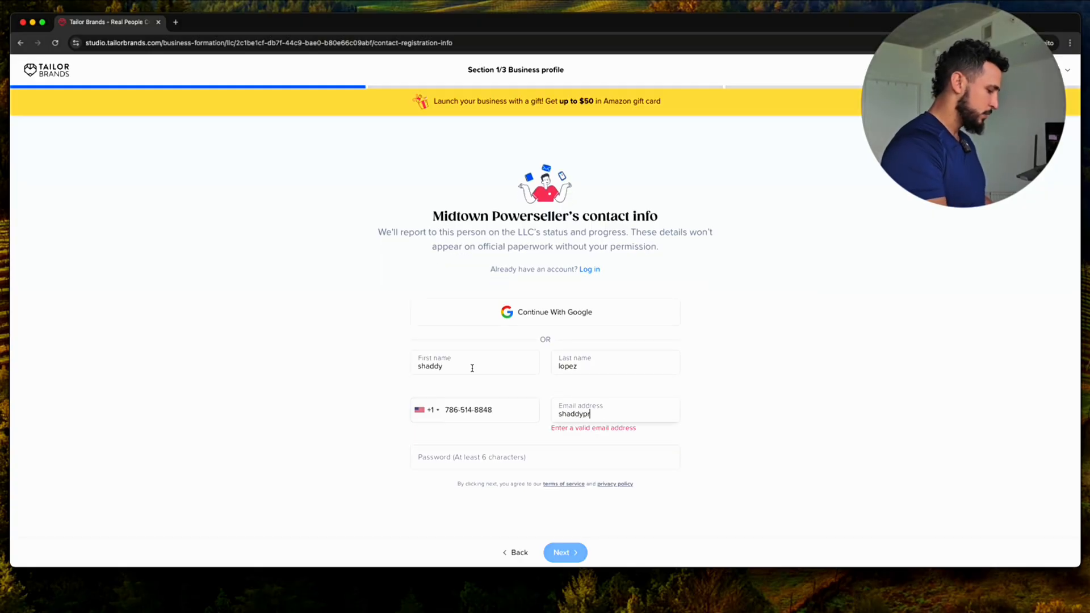
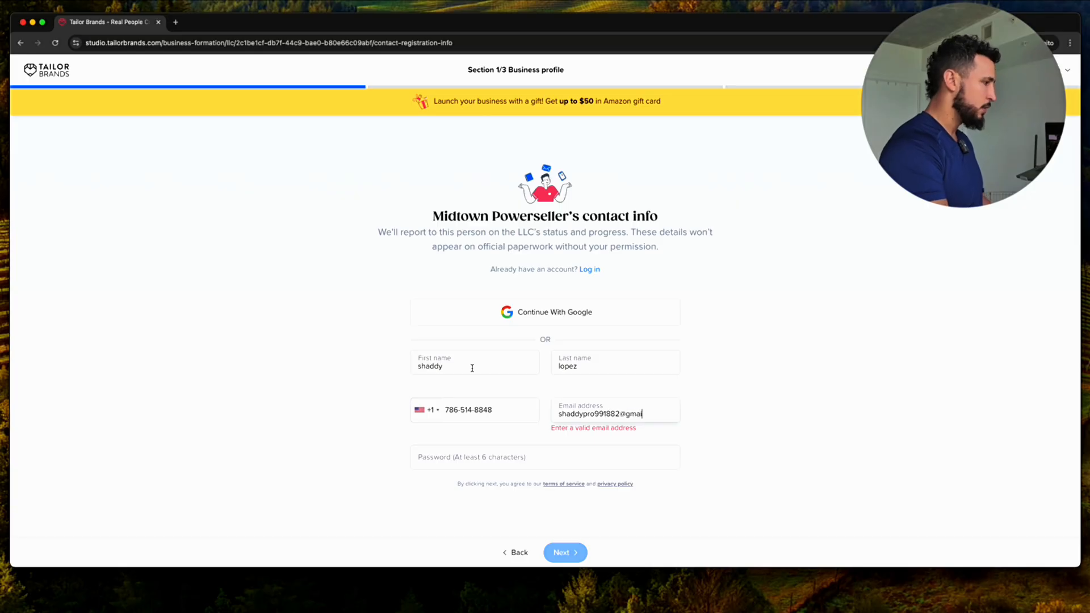
pyautogui.press('Tab')
pyautogui.write('••••••••')
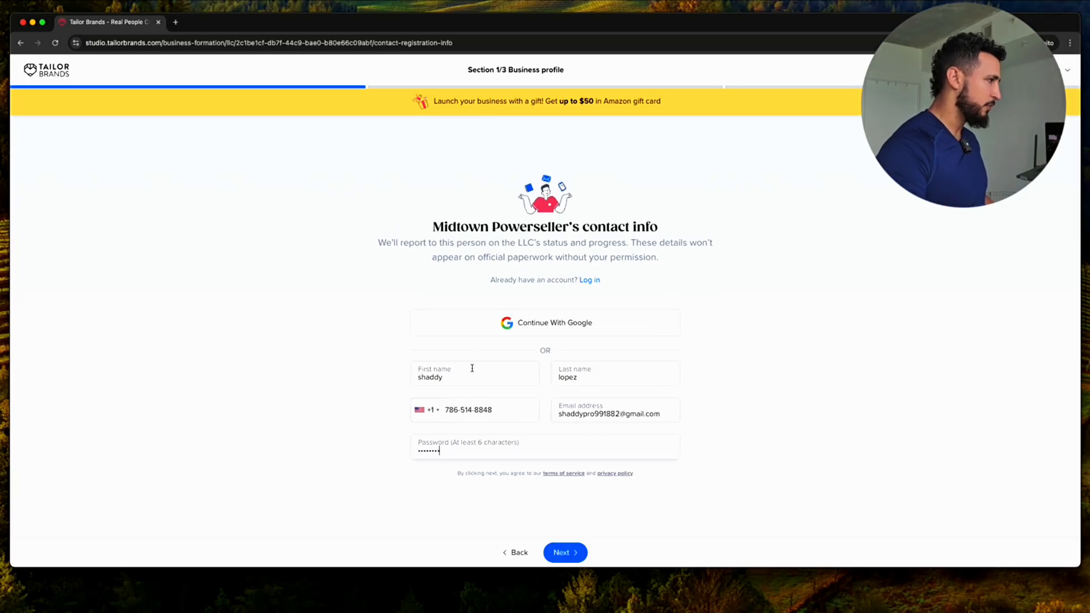
pyautogui.click(567, 553)
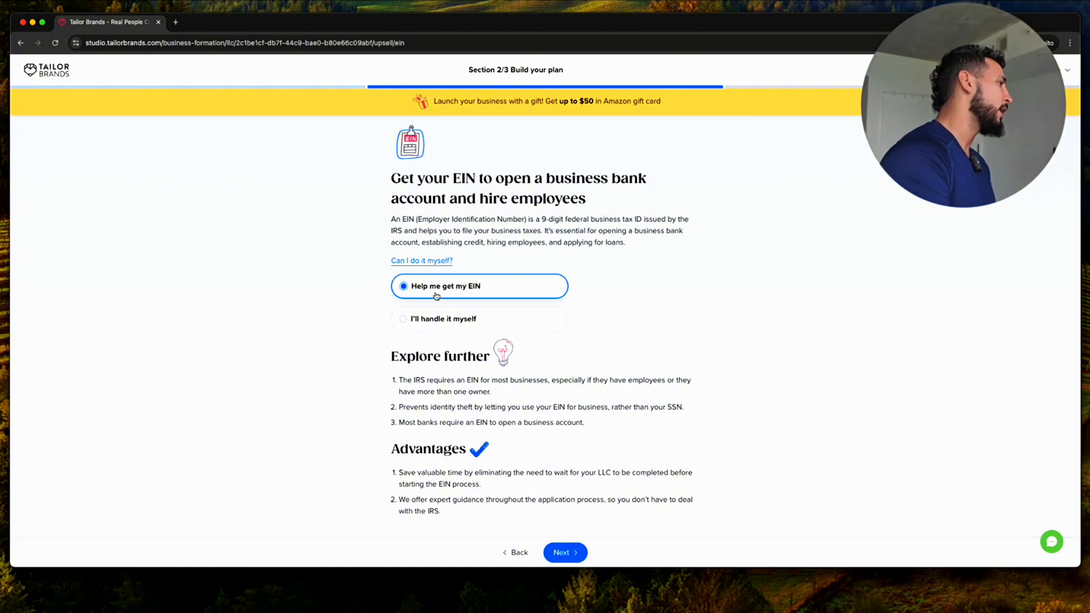
# Keep 'Help me get my EIN' selected and continue
pyautogui.click(566, 551)
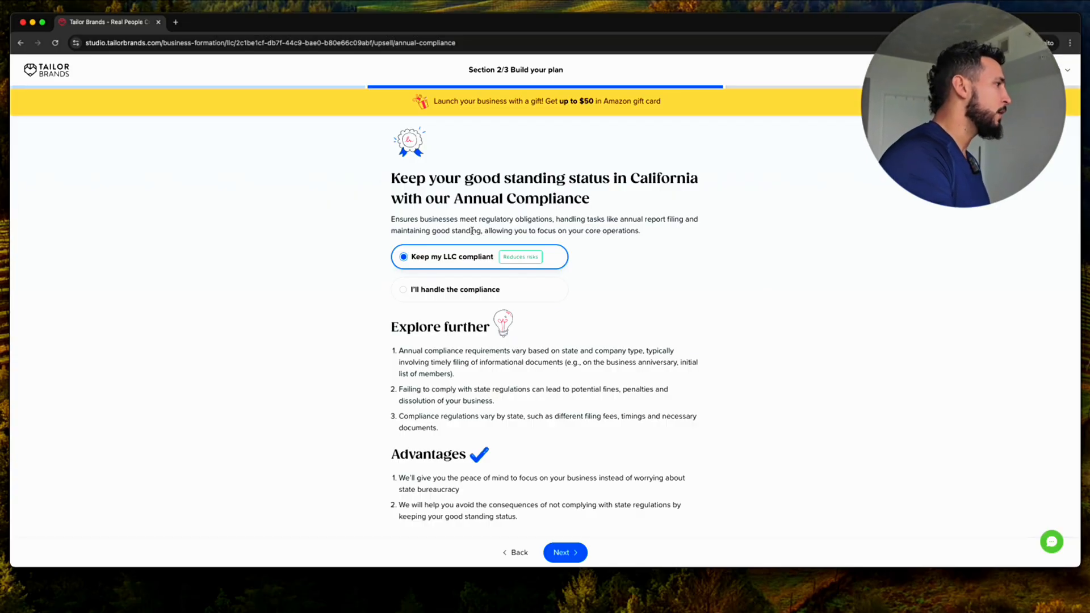
# Choose 'I'll handle the compliance' to decline Annual Compliance and continue
pyautogui.click(452, 289)
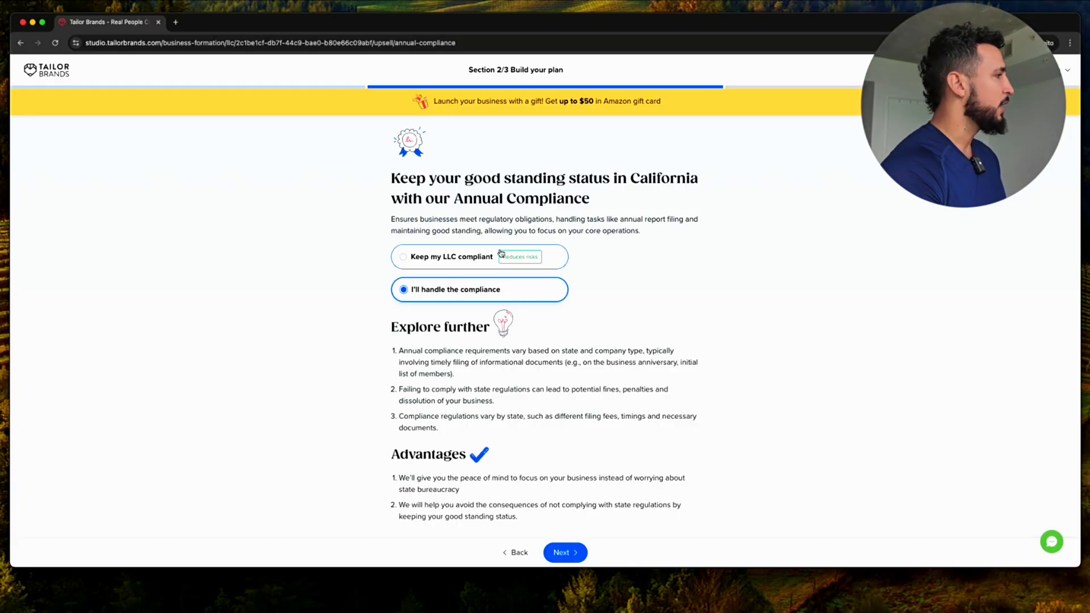
pyautogui.click(563, 551)
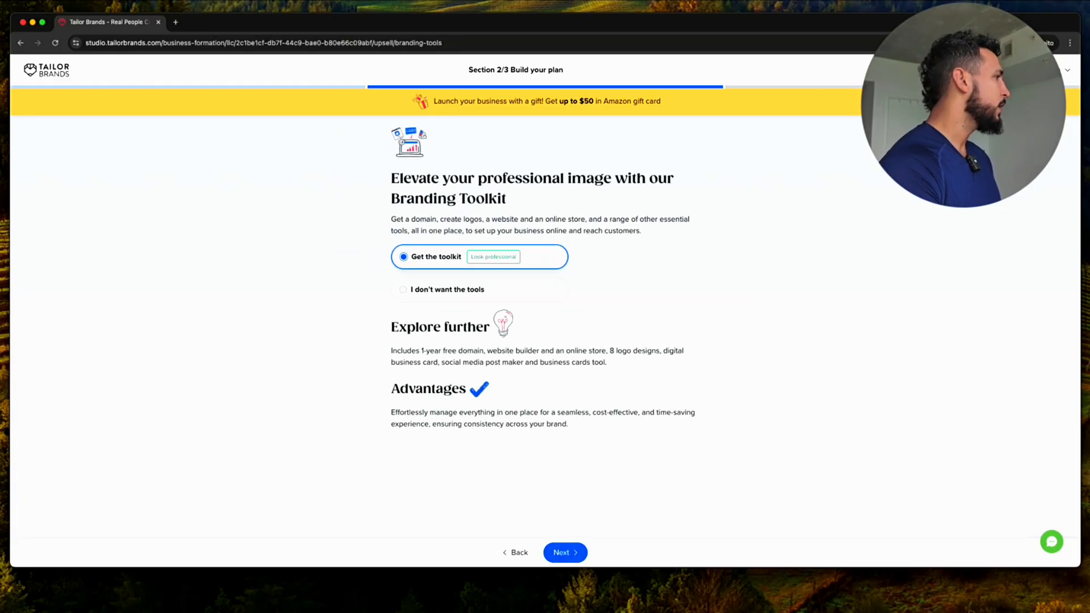
# Choose 'I don't want the tools' to decline the Branding Toolkit and continue
pyautogui.click(404, 290)
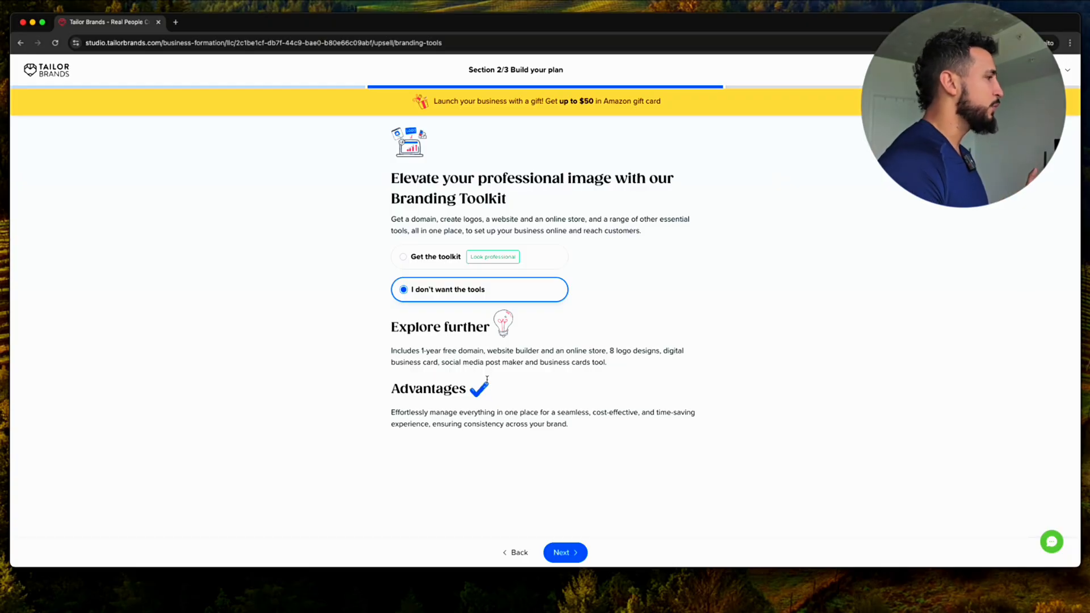
pyautogui.click(568, 554)
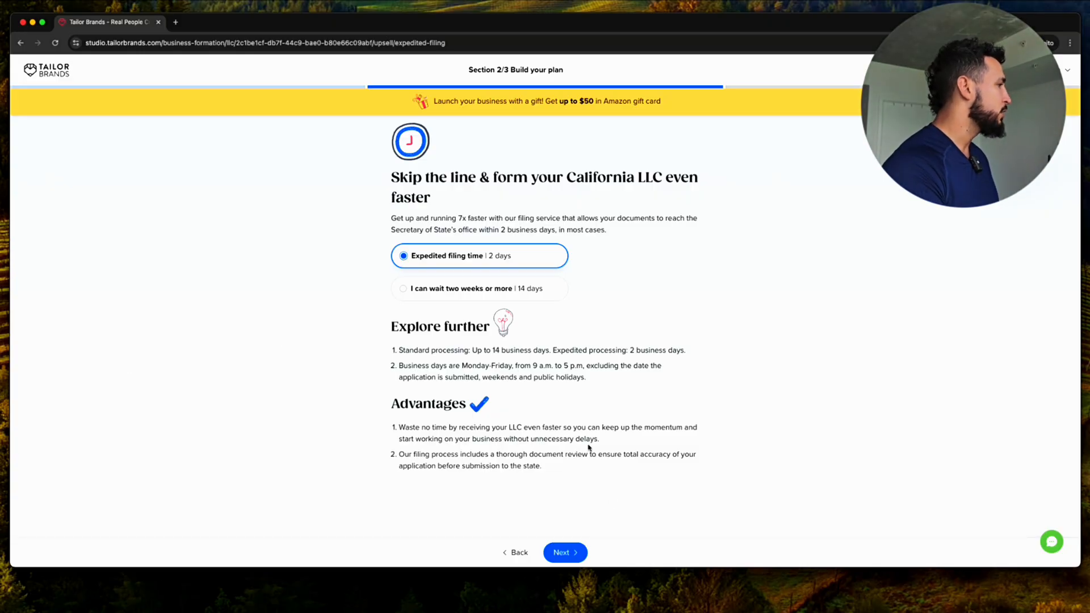
# Keep the 2-day expedited filing option and continue
pyautogui.click(562, 554)
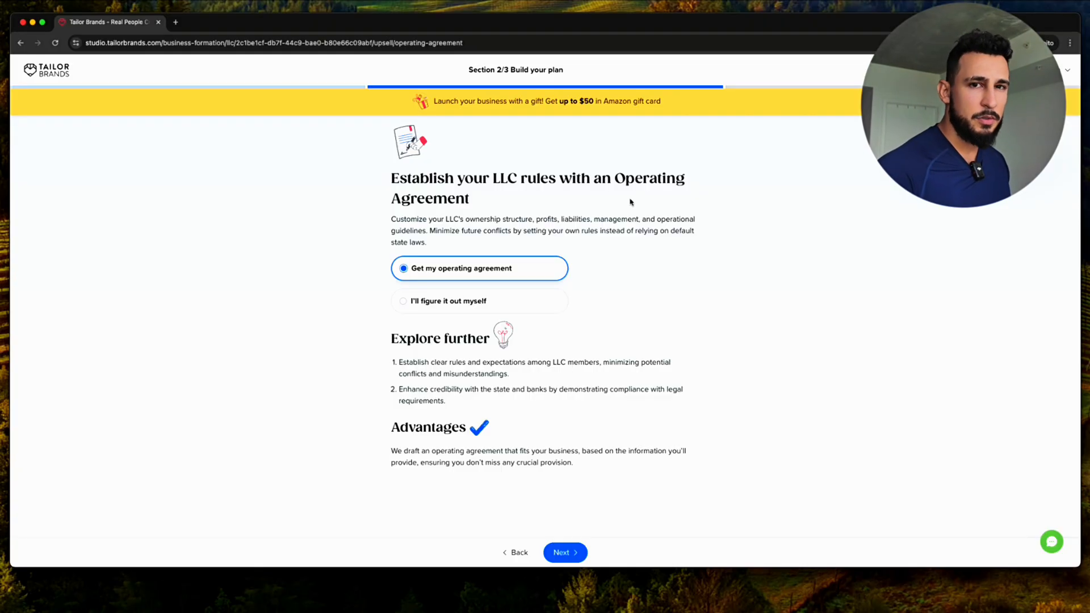
# Decline the Operating Agreement by choosing 'I'll figure it out myself'
pyautogui.click(481, 311)
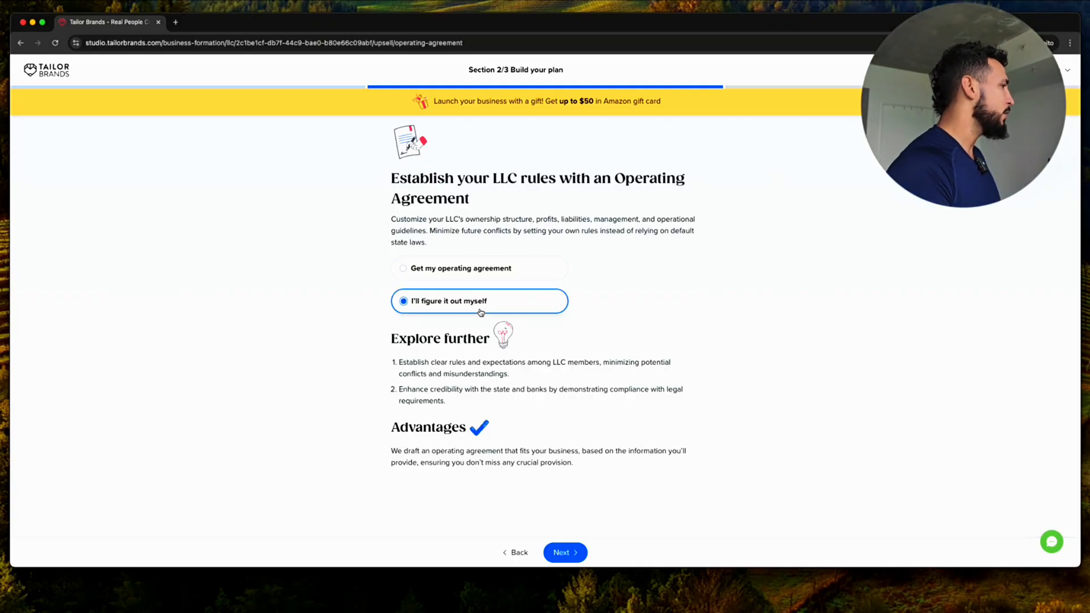
# Decline the Formation Kit with 'I don't need a professional look' and choose 'Get notified' for text updates
pyautogui.click(574, 553)
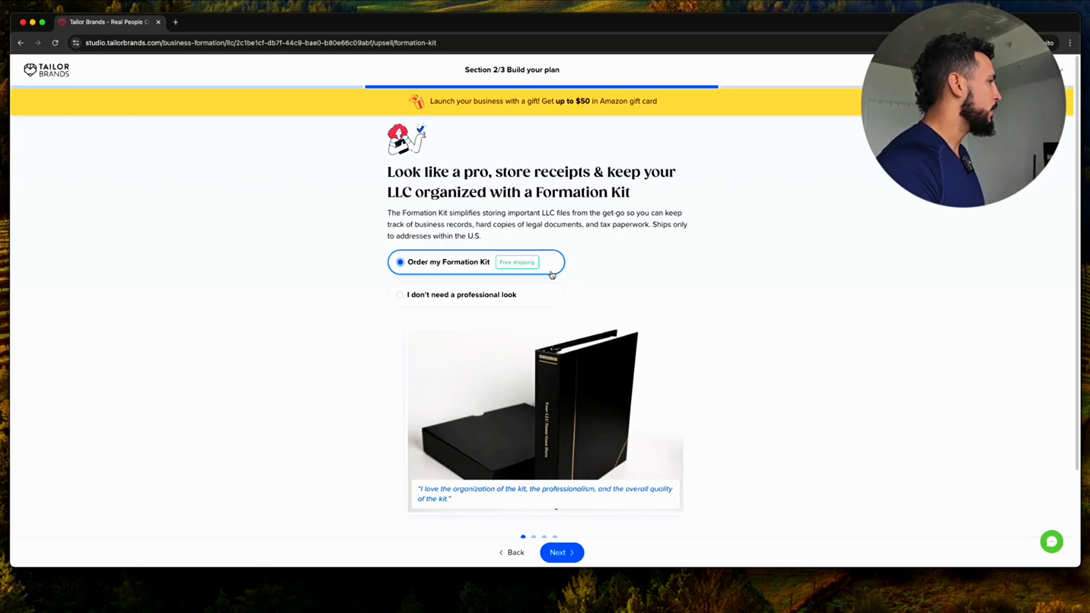
pyautogui.click(523, 292)
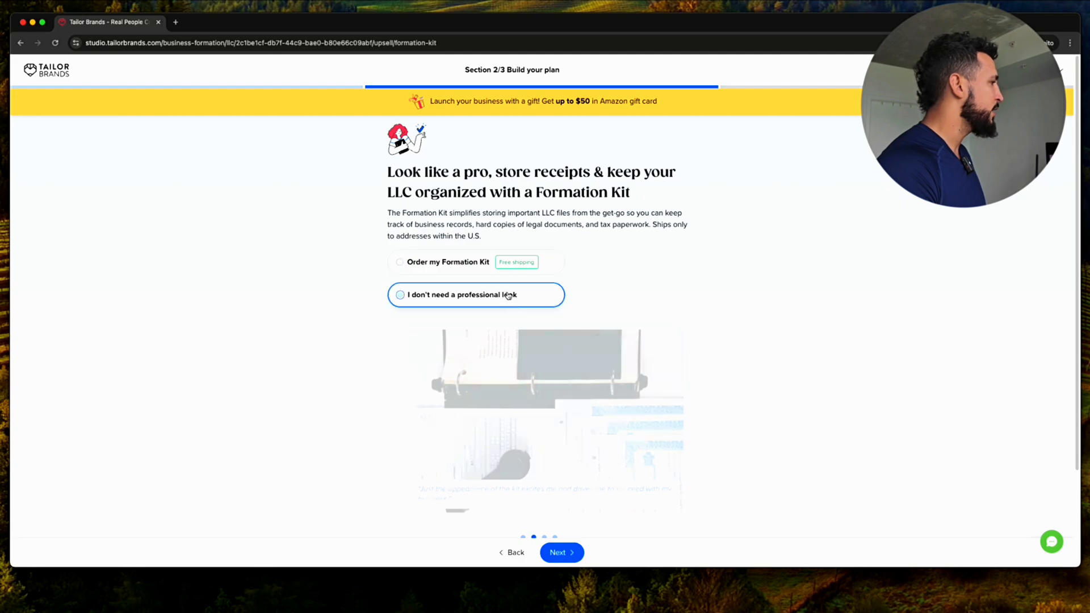
pyautogui.click(565, 553)
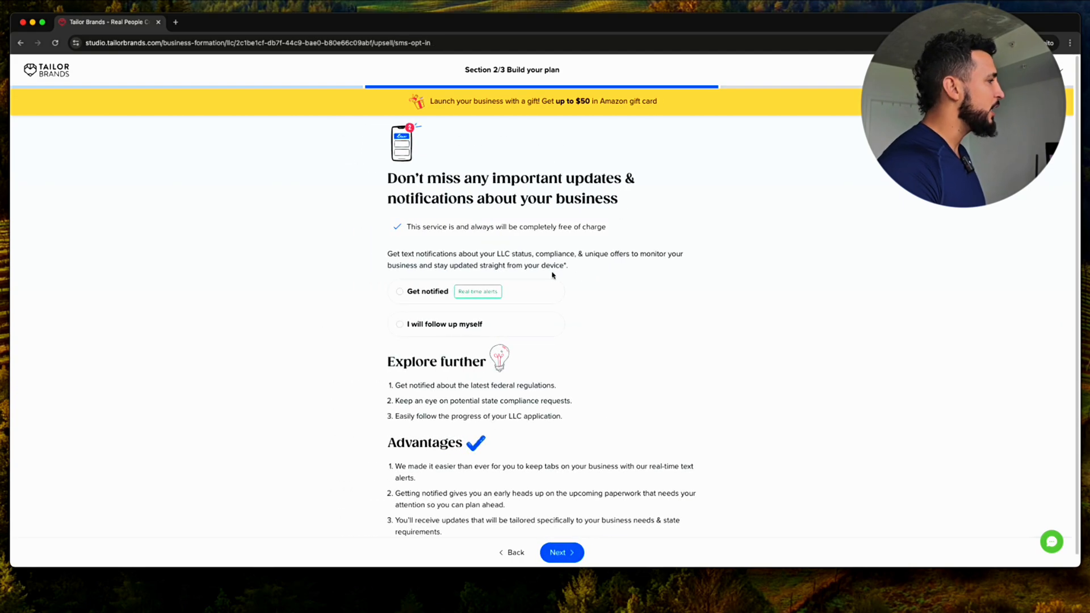
pyautogui.click(543, 292)
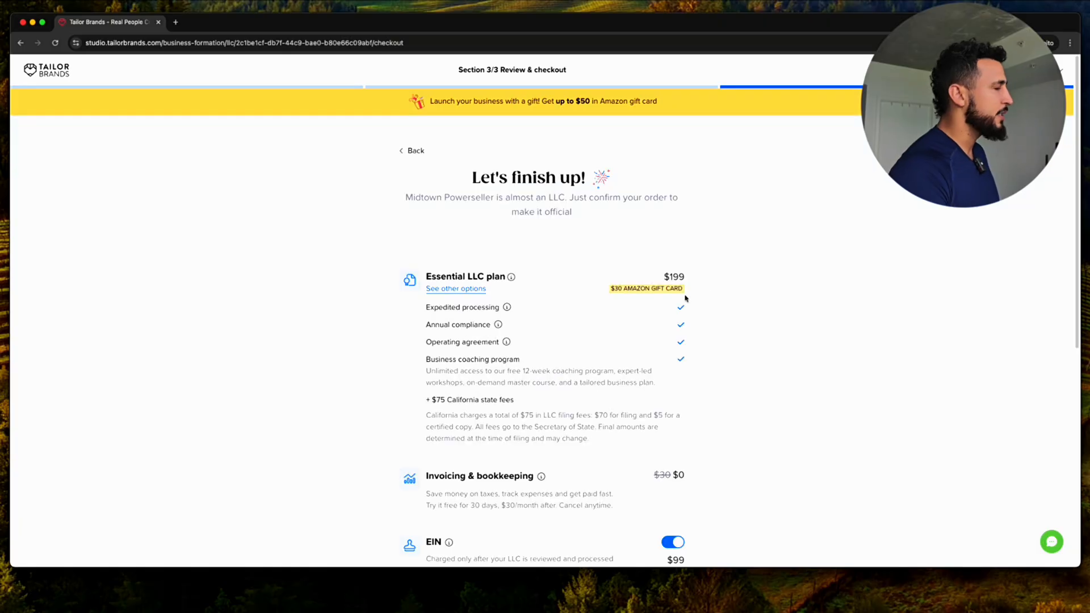
# Review the $199 Essential order summary with $99 EIN, then return to plan selection
pyautogui.scroll(-3, 794, 227)
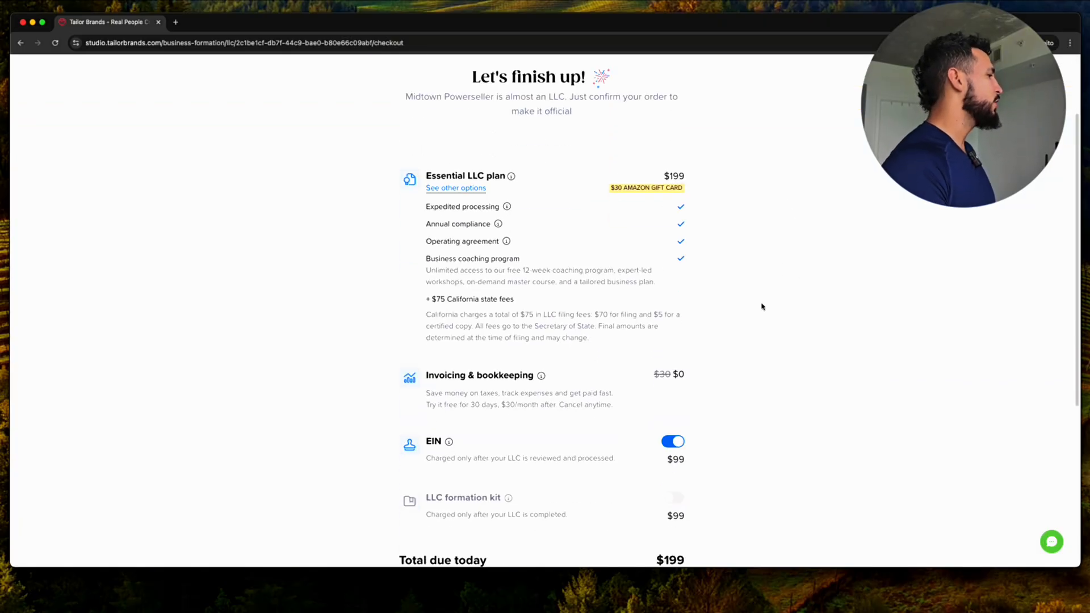
pyautogui.scroll(3, 761, 307)
pyautogui.scroll(-2, 748, 313)
pyautogui.scroll(-3, 713, 360)
pyautogui.scroll(3, 705, 358)
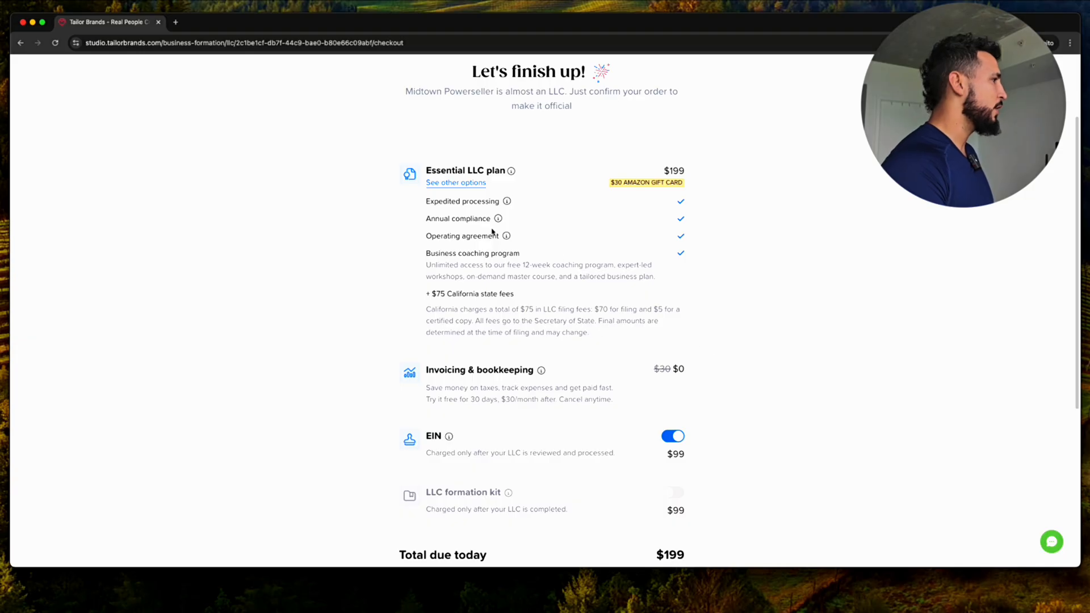
pyautogui.scroll(1, 537, 199)
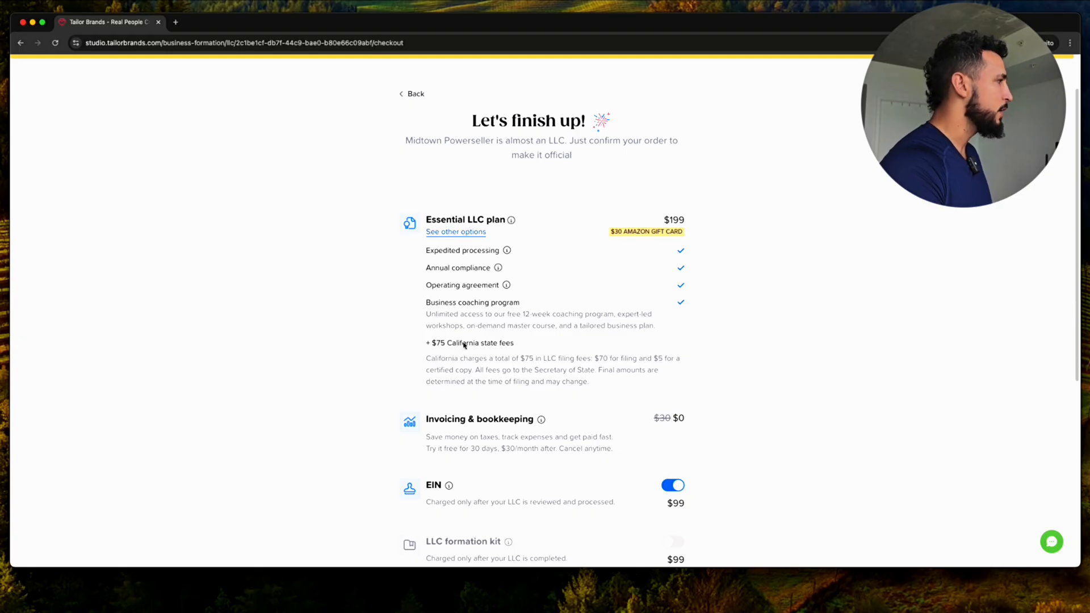
pyautogui.click(490, 218)
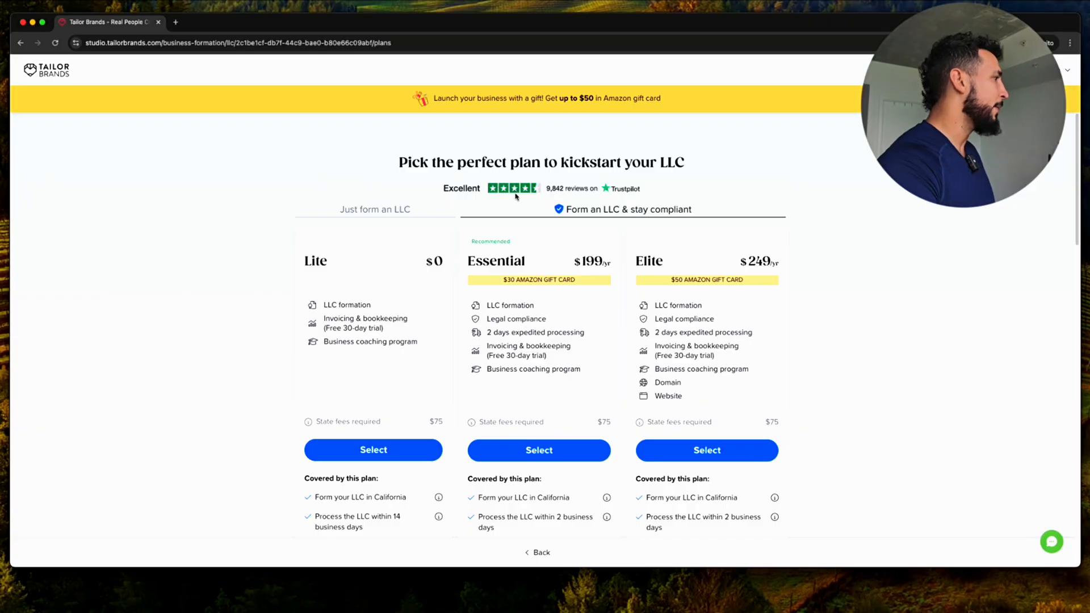
# Compare the Lite, Essential and Elite plan names and Essential's 2-day expedited processing
pyautogui.moveTo(321, 250); pyautogui.dragTo(305, 270)
pyautogui.doubleClick(524, 266)
pyautogui.moveTo(636, 262); pyautogui.dragTo(663, 262)
pyautogui.doubleClick(507, 262)
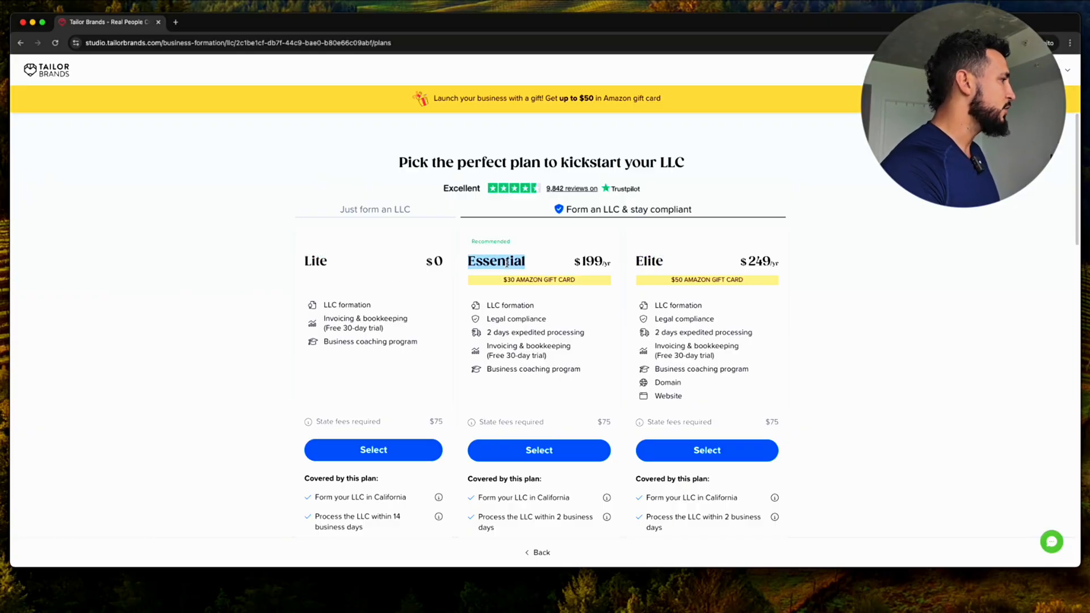
pyautogui.moveTo(488, 331); pyautogui.dragTo(591, 338)
pyautogui.click(491, 345)
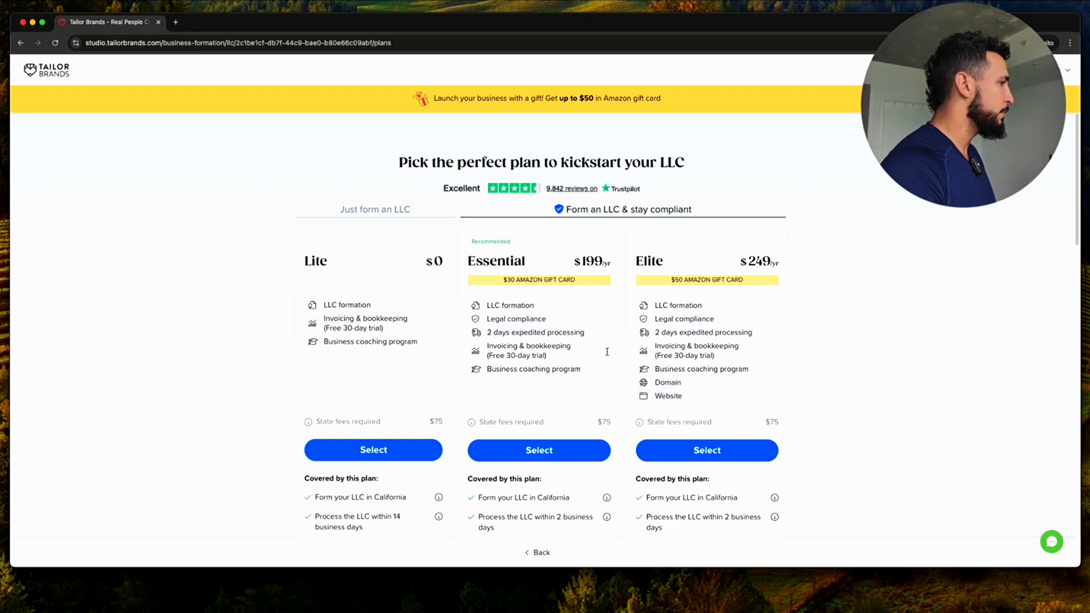
# Check the $75 state fees across plans and select the free Lite plan
pyautogui.scroll(-4, 531, 391)
pyautogui.scroll(-9, 535, 400)
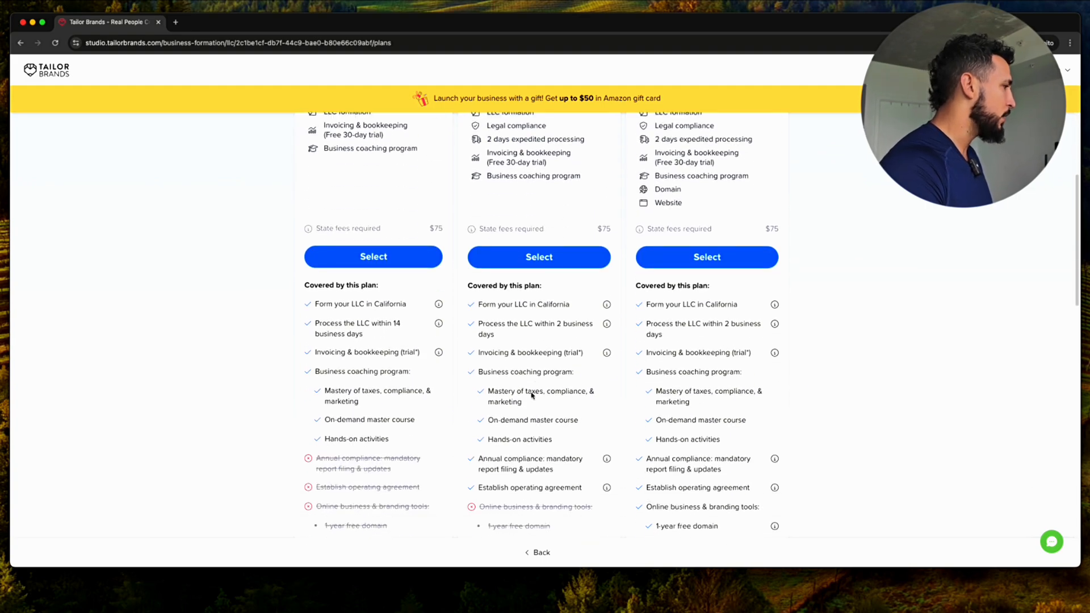
pyautogui.scroll(7, 391, 204)
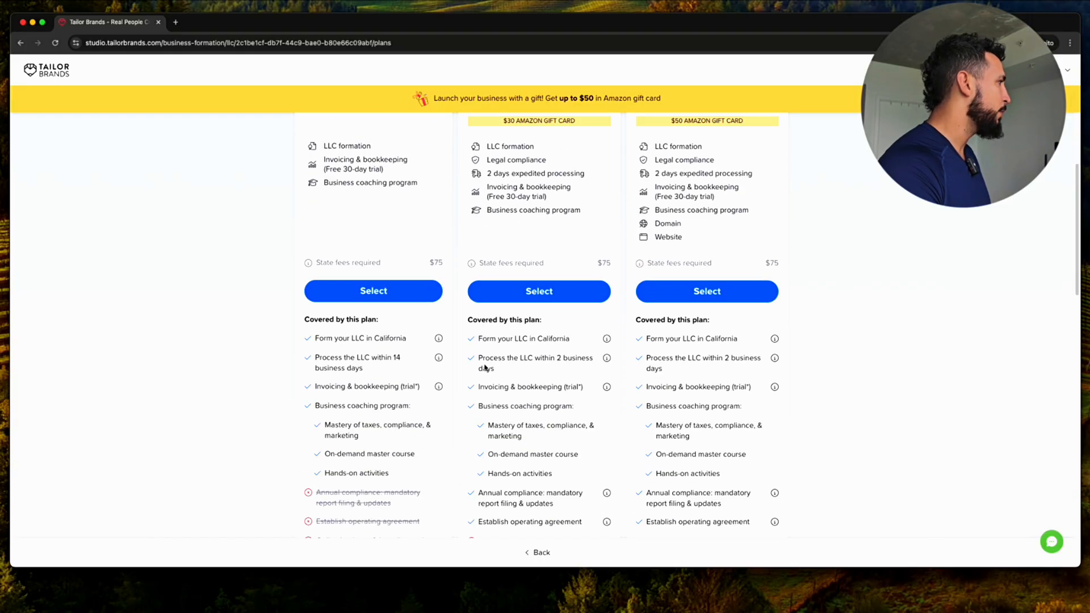
pyautogui.scroll(5, 369, 204)
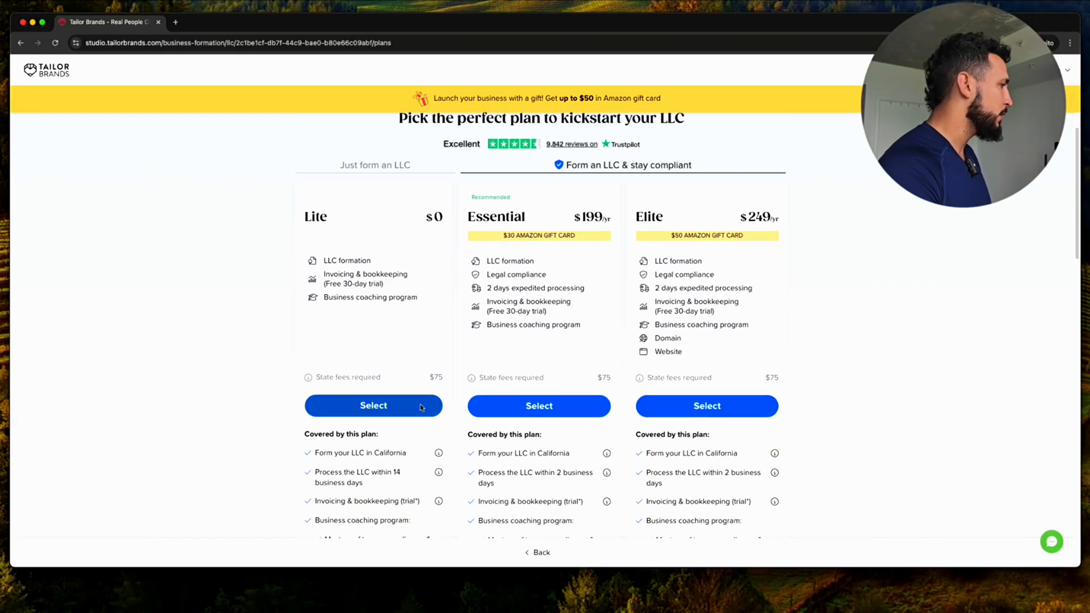
pyautogui.moveTo(317, 377); pyautogui.dragTo(458, 378)
pyautogui.click(443, 382)
pyautogui.doubleClick(440, 378)
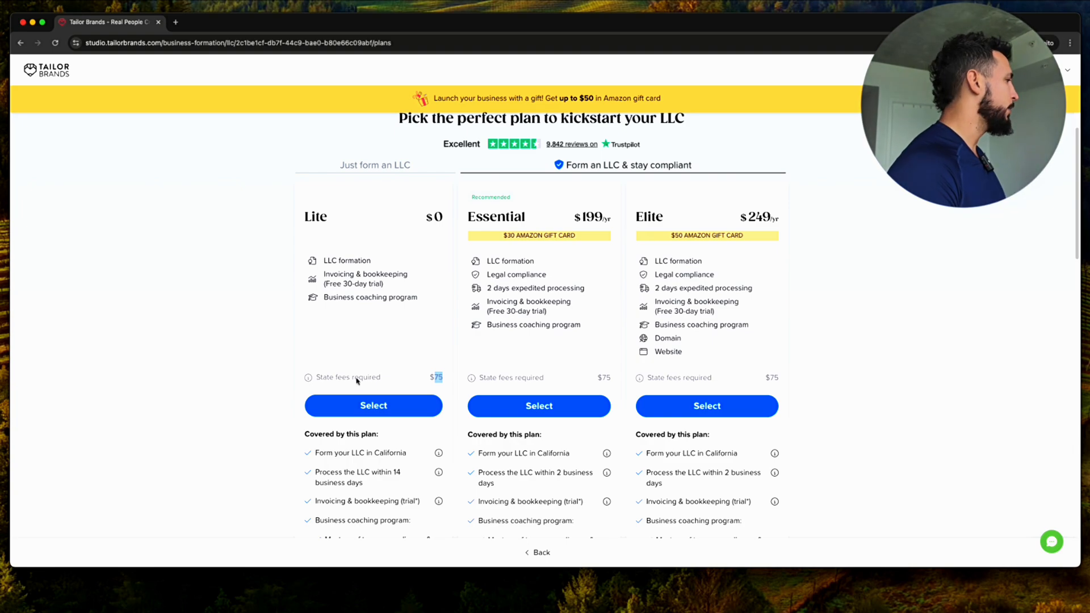
pyautogui.click(361, 407)
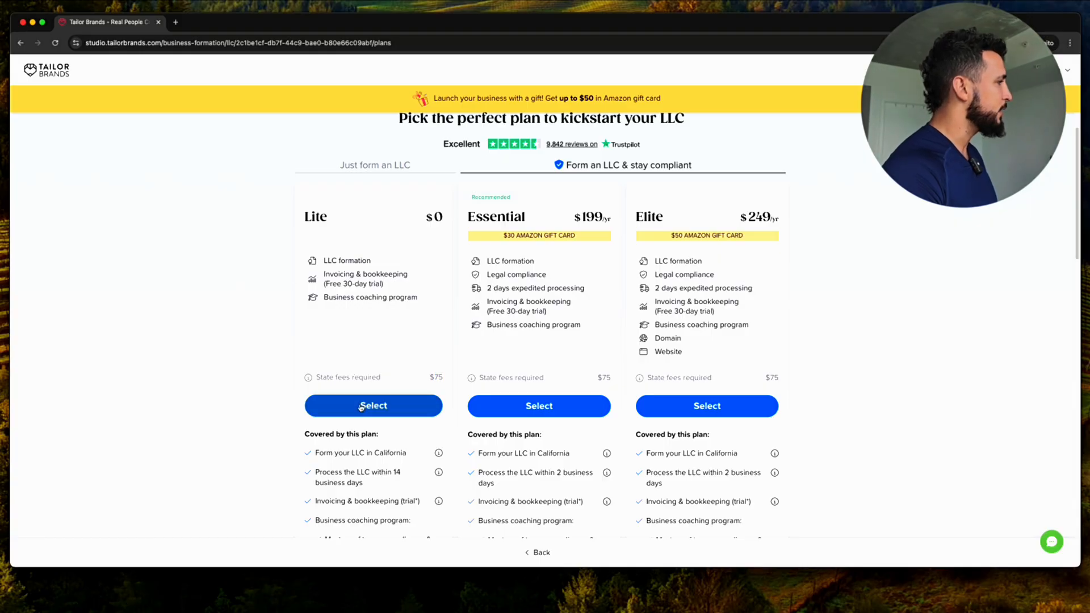
# Review the $75 California state fee and $49 expedited filing price in the Lite summary
pyautogui.scroll(-1, 502, 219)
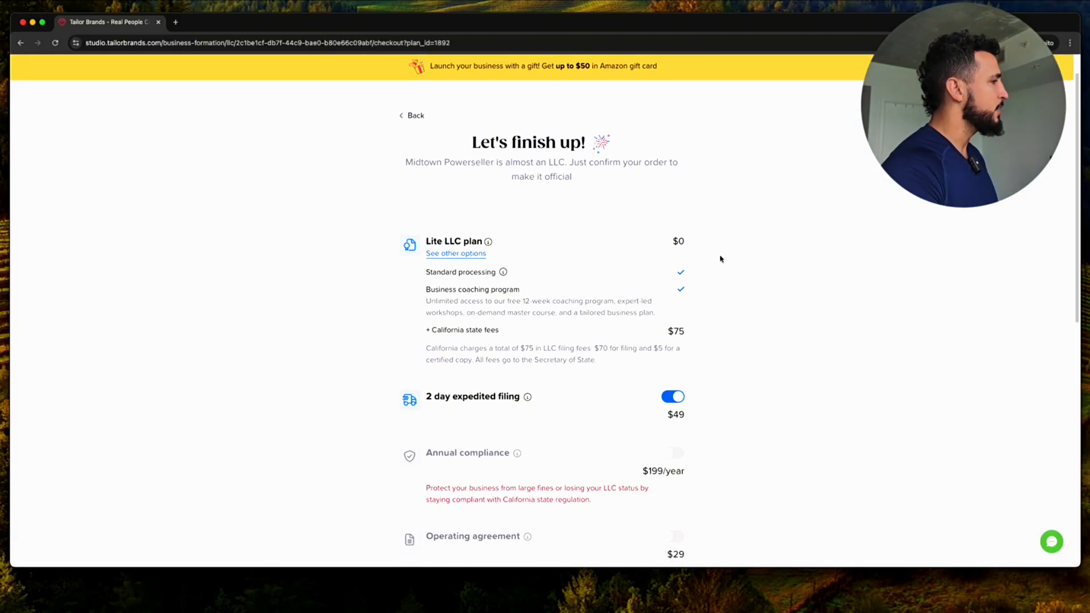
pyautogui.doubleClick(674, 332)
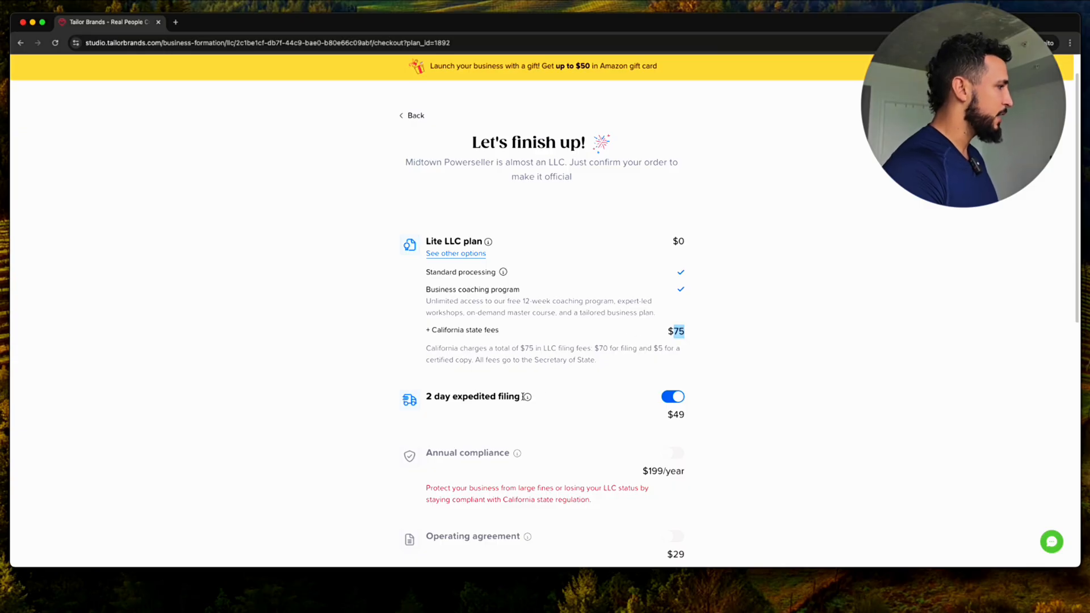
pyautogui.moveTo(687, 415); pyautogui.dragTo(663, 413)
pyautogui.click(808, 450)
pyautogui.scroll(-3, 744, 407)
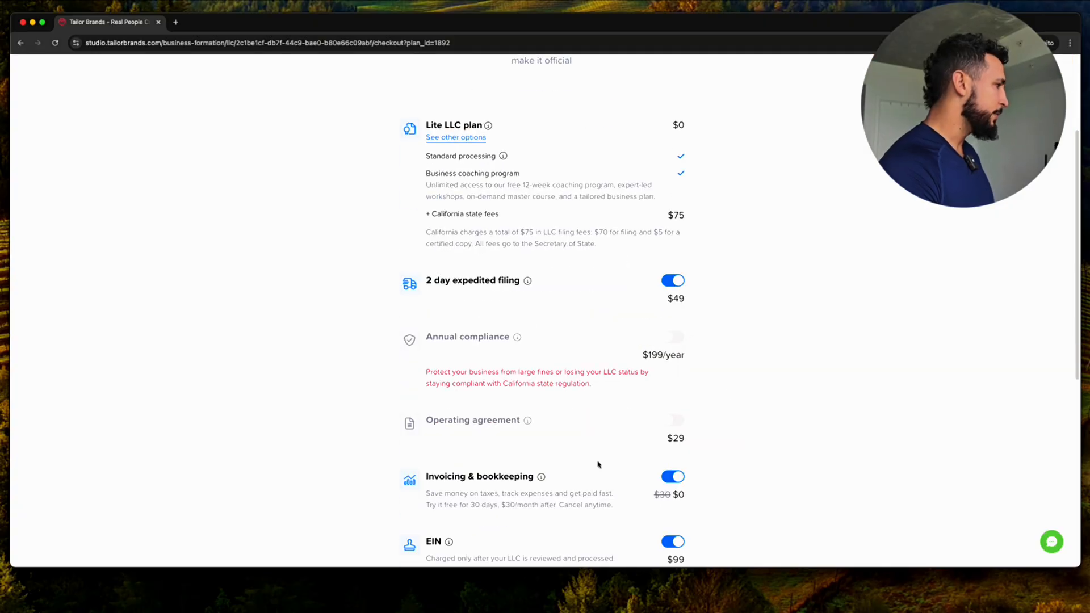
pyautogui.moveTo(426, 477); pyautogui.dragTo(583, 483)
pyautogui.click(527, 505)
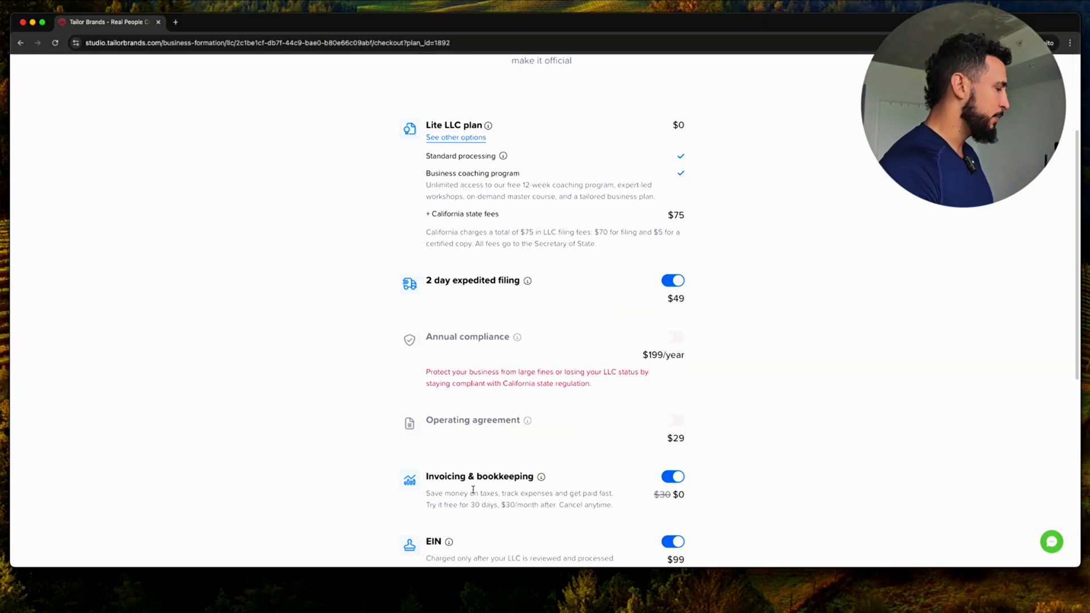
# Switch off Invoicing & bookkeeping, keeping EIN, for $124 due today
pyautogui.scroll(-3, 472, 491)
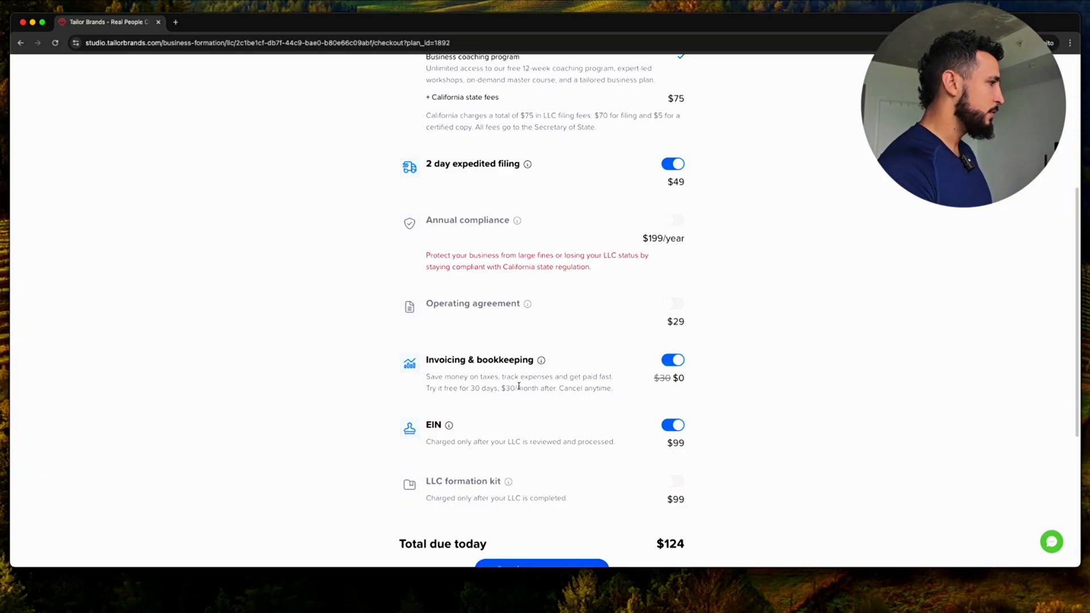
pyautogui.click(672, 360)
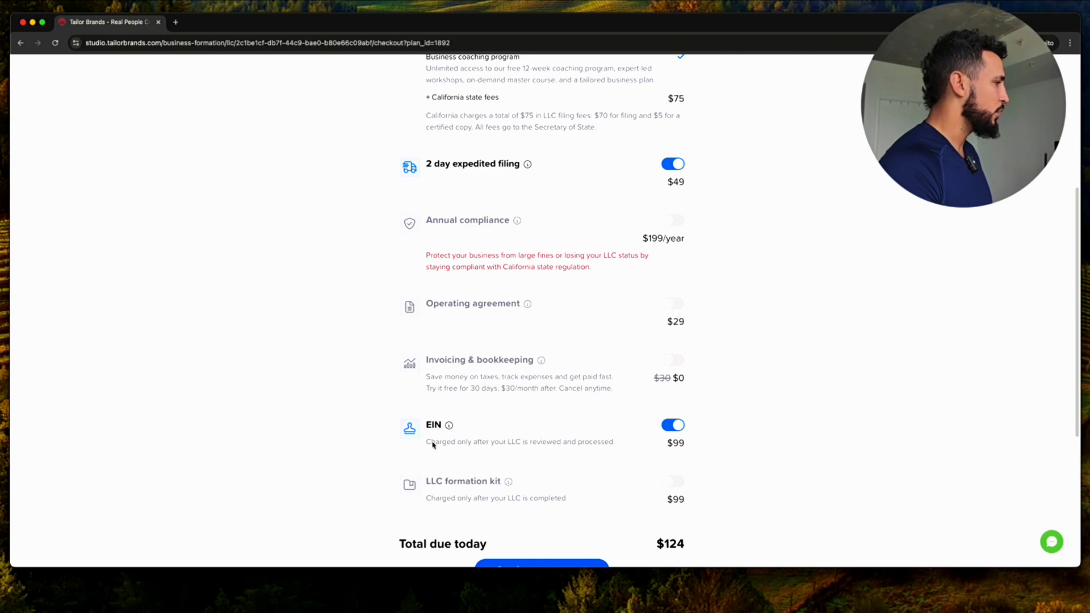
pyautogui.scroll(-3, 687, 434)
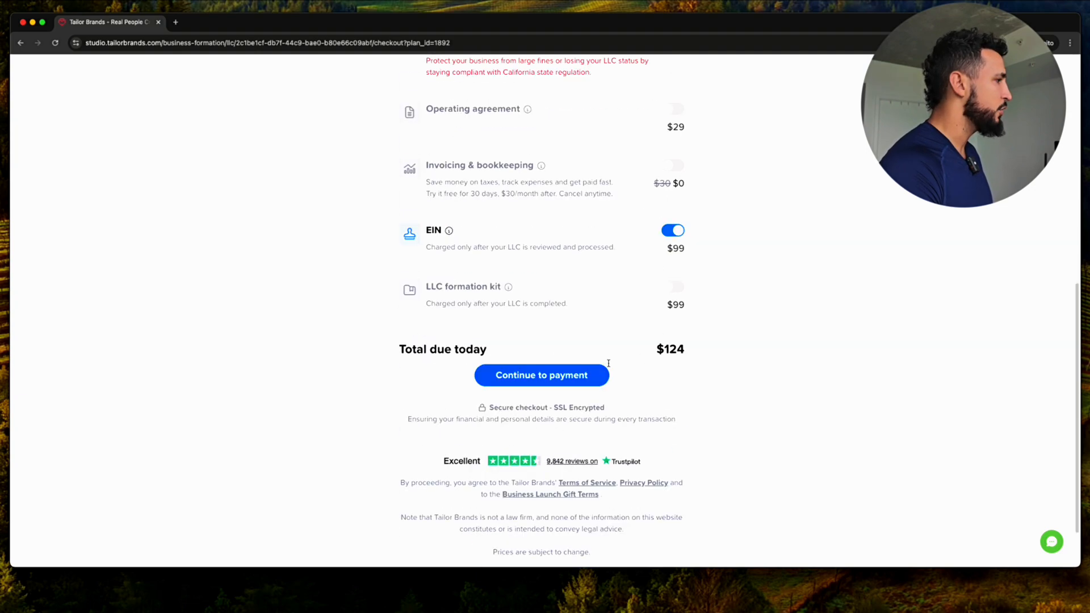
# Proceed to payment and choose Pay with credit card over PayPal for the $124 order
pyautogui.click(553, 374)
pyautogui.click(555, 338)
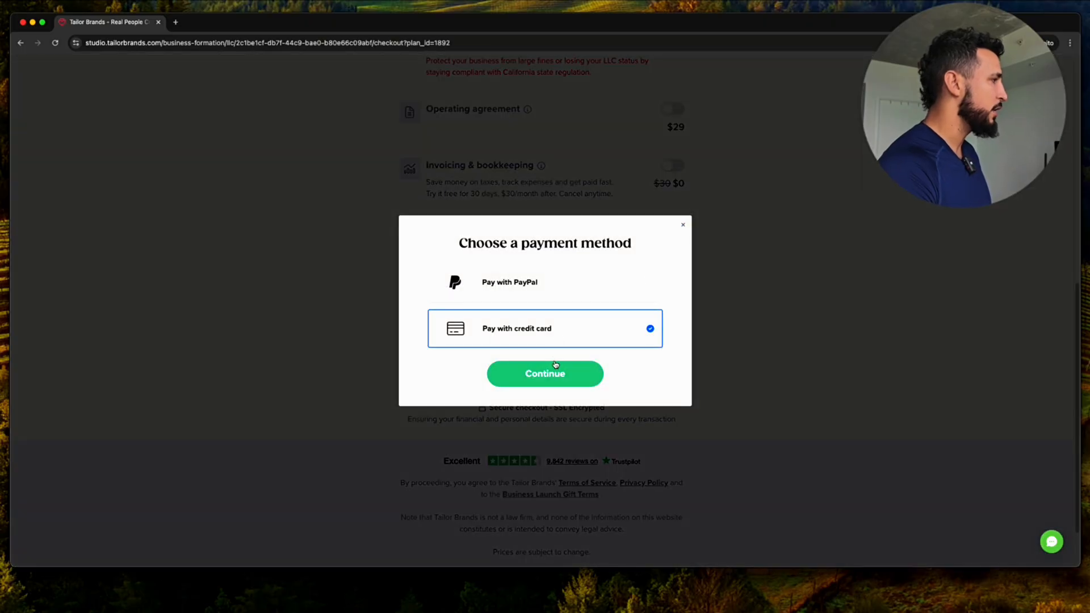
pyautogui.click(555, 364)
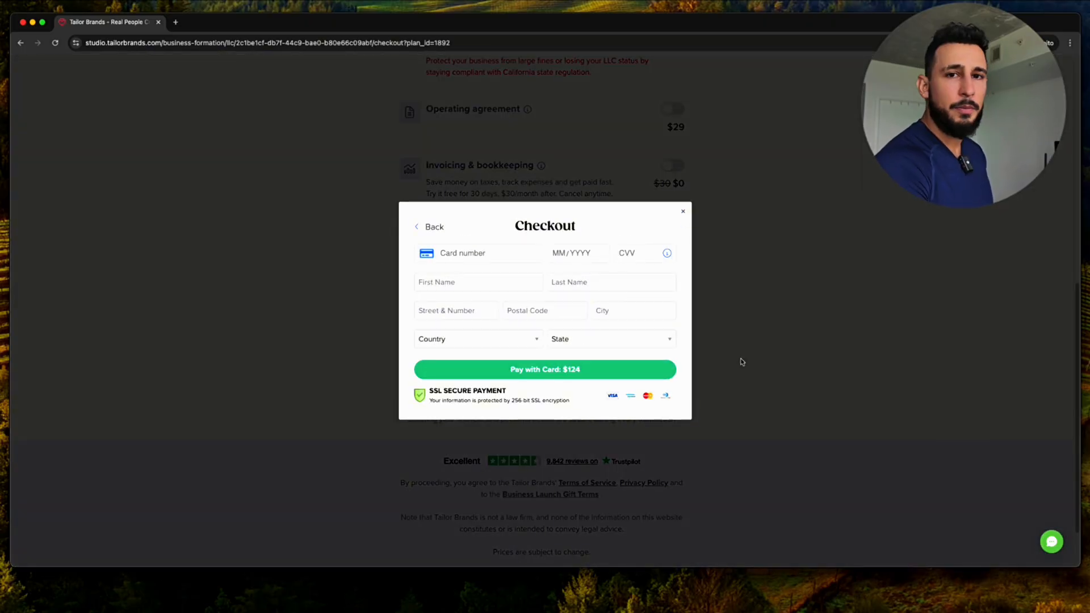